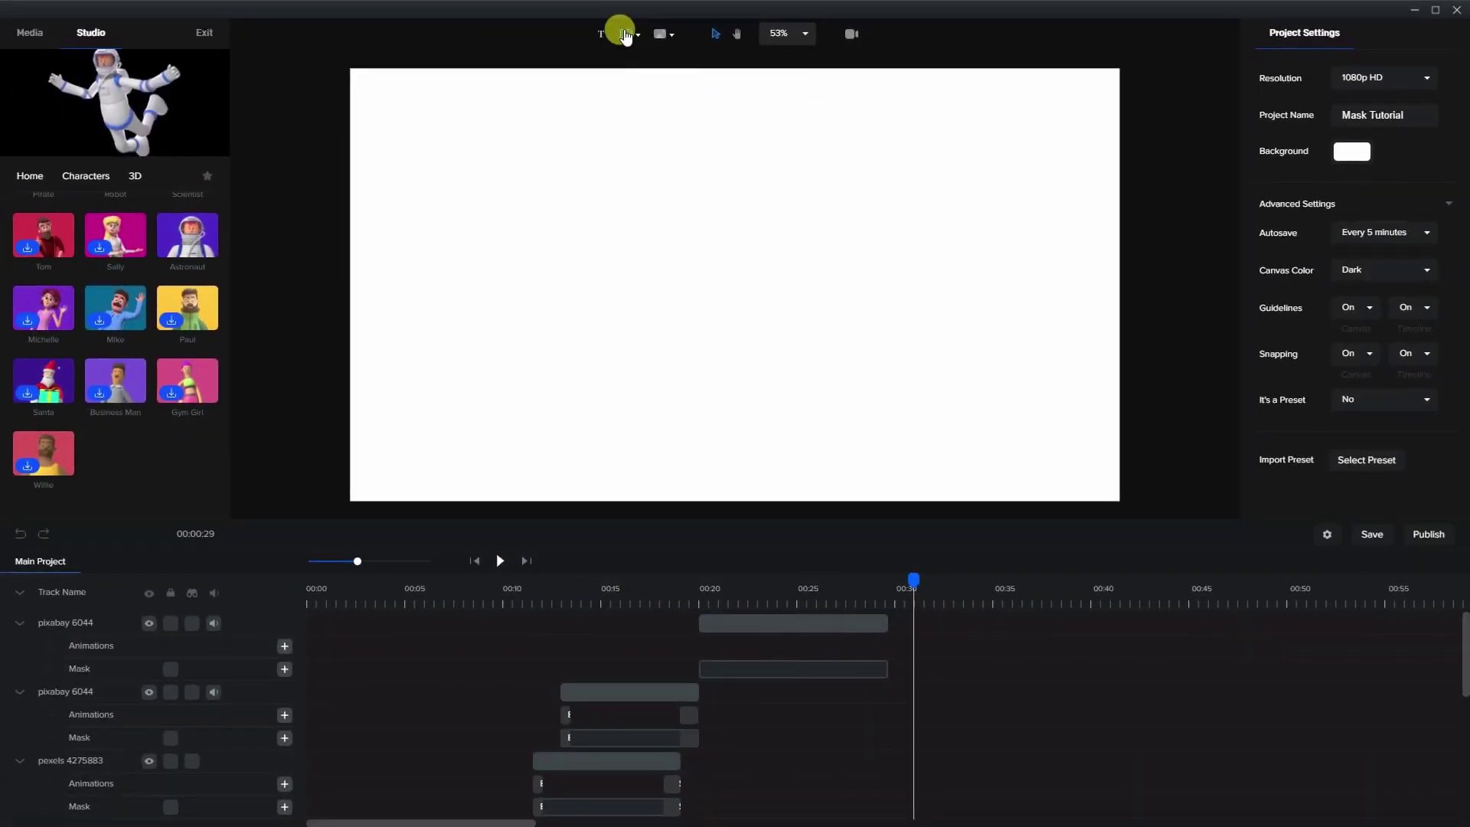
# - Add a circle shape to the canvas and set its fill colour to white
pyautogui.click(625, 35)
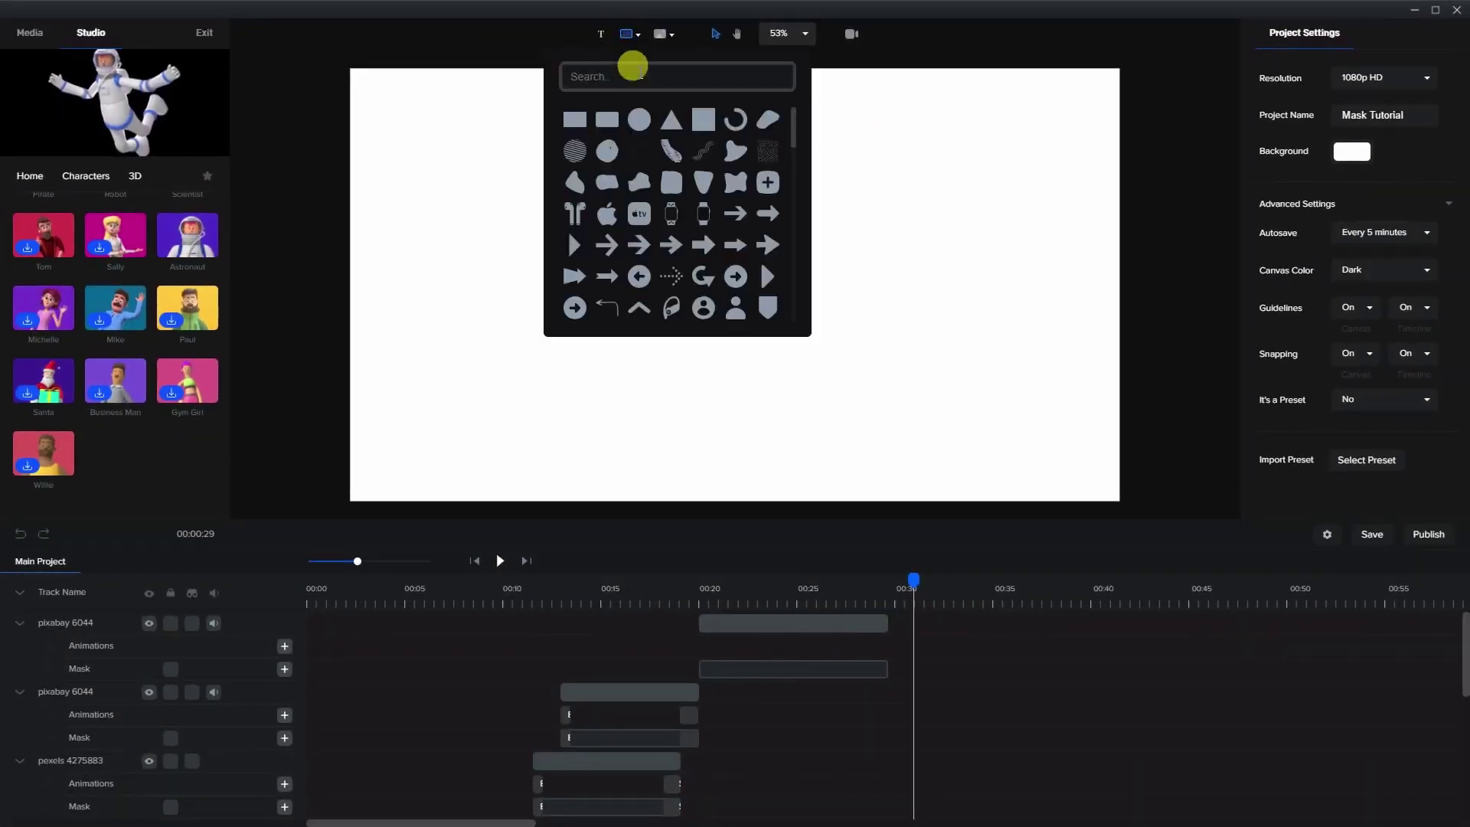
pyautogui.click(639, 119)
pyautogui.click(938, 246)
pyautogui.click(805, 274)
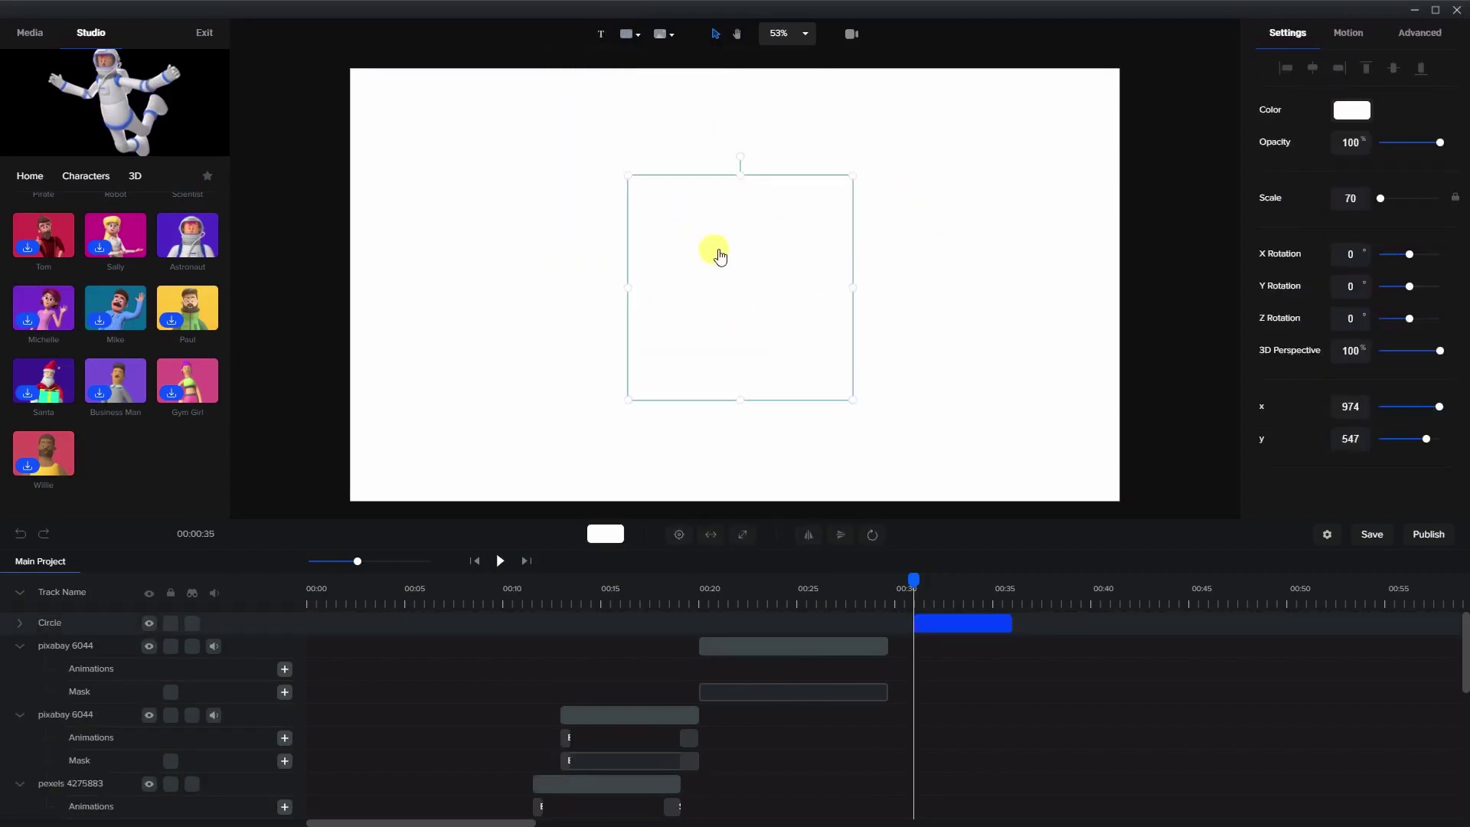
pyautogui.click(1352, 109)
pyautogui.click(1303, 155)
pyautogui.moveTo(1305, 157); pyautogui.dragTo(1204, 72)
pyautogui.click(1006, 186)
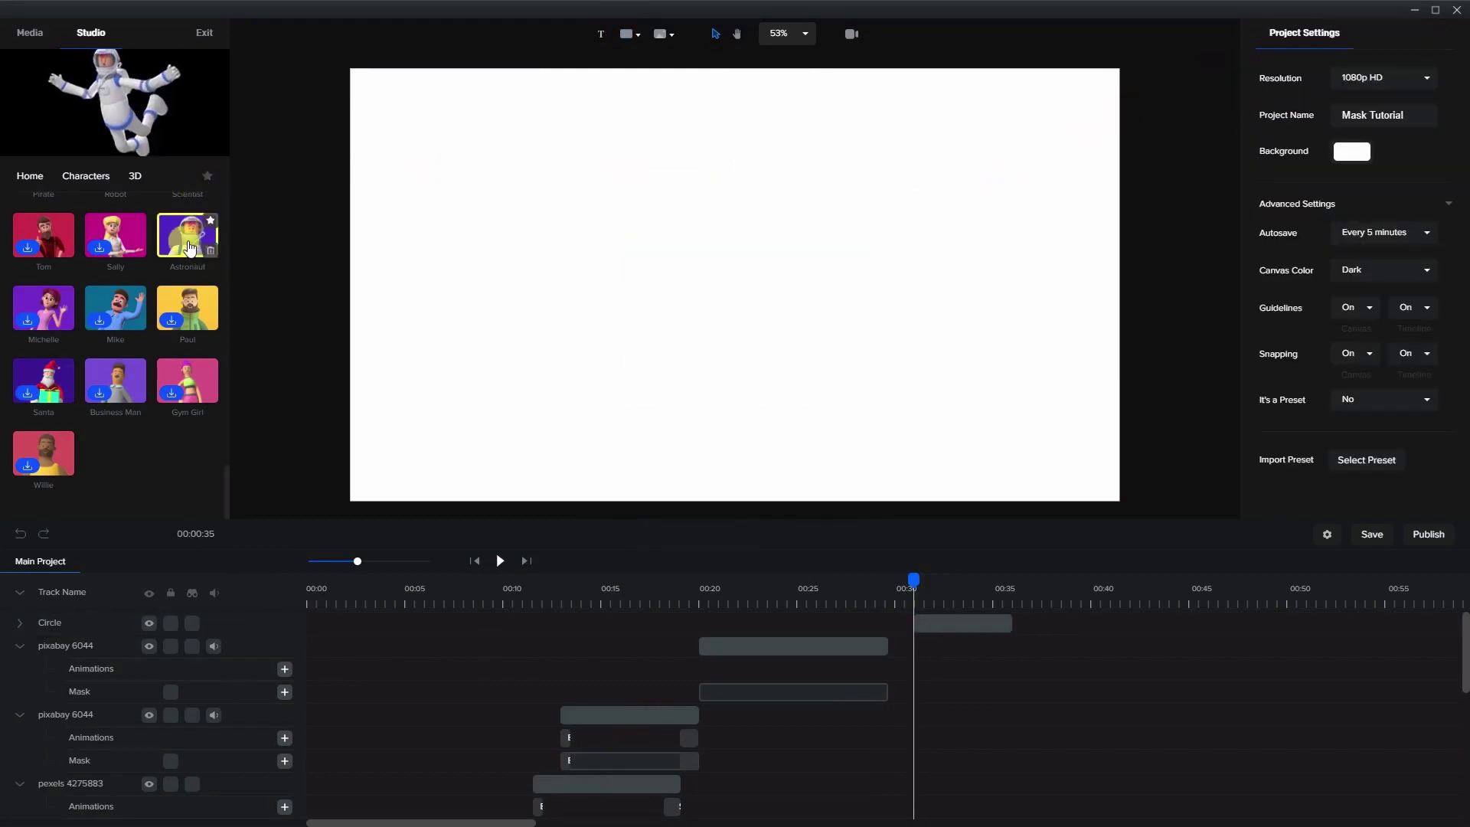
# - Drop the Astronaut character onto the canvas and change its action from Idle to Thumbs Up
pyautogui.moveTo(181, 245)
pyautogui.moveTo(180, 245); pyautogui.dragTo(743, 253)
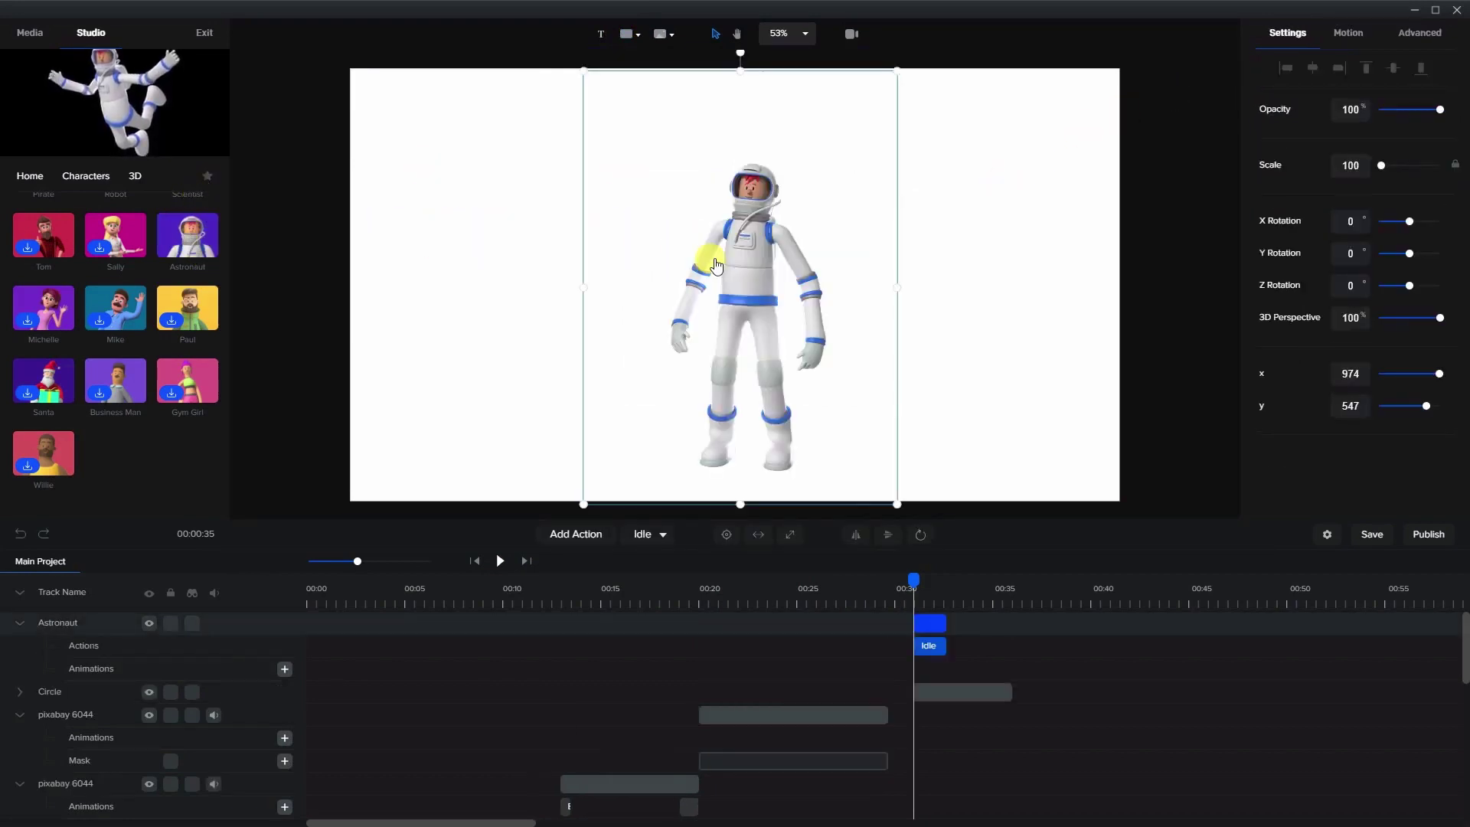
pyautogui.click(651, 535)
pyautogui.scroll(-3, 672, 473)
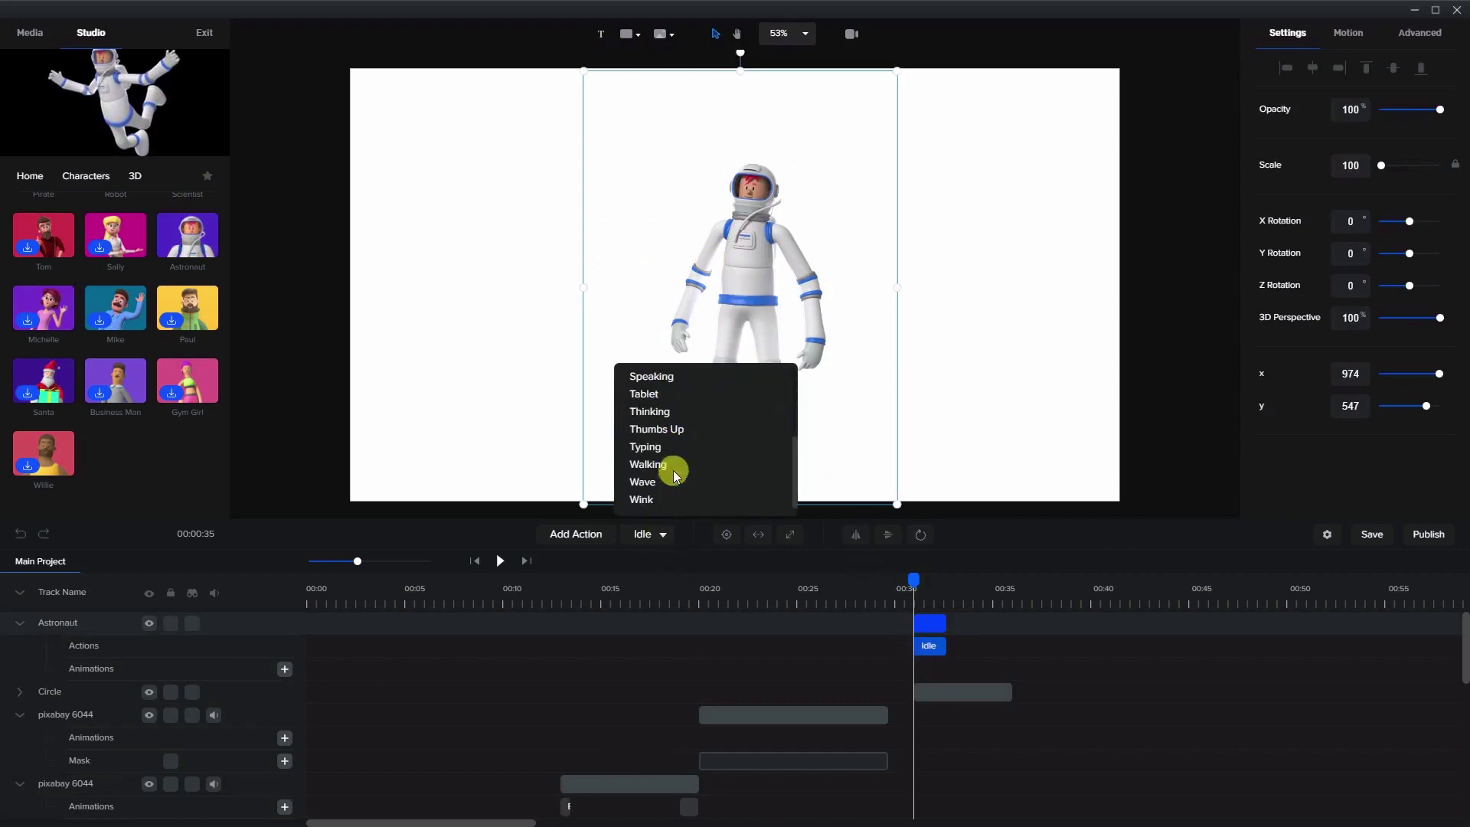
pyautogui.click(668, 430)
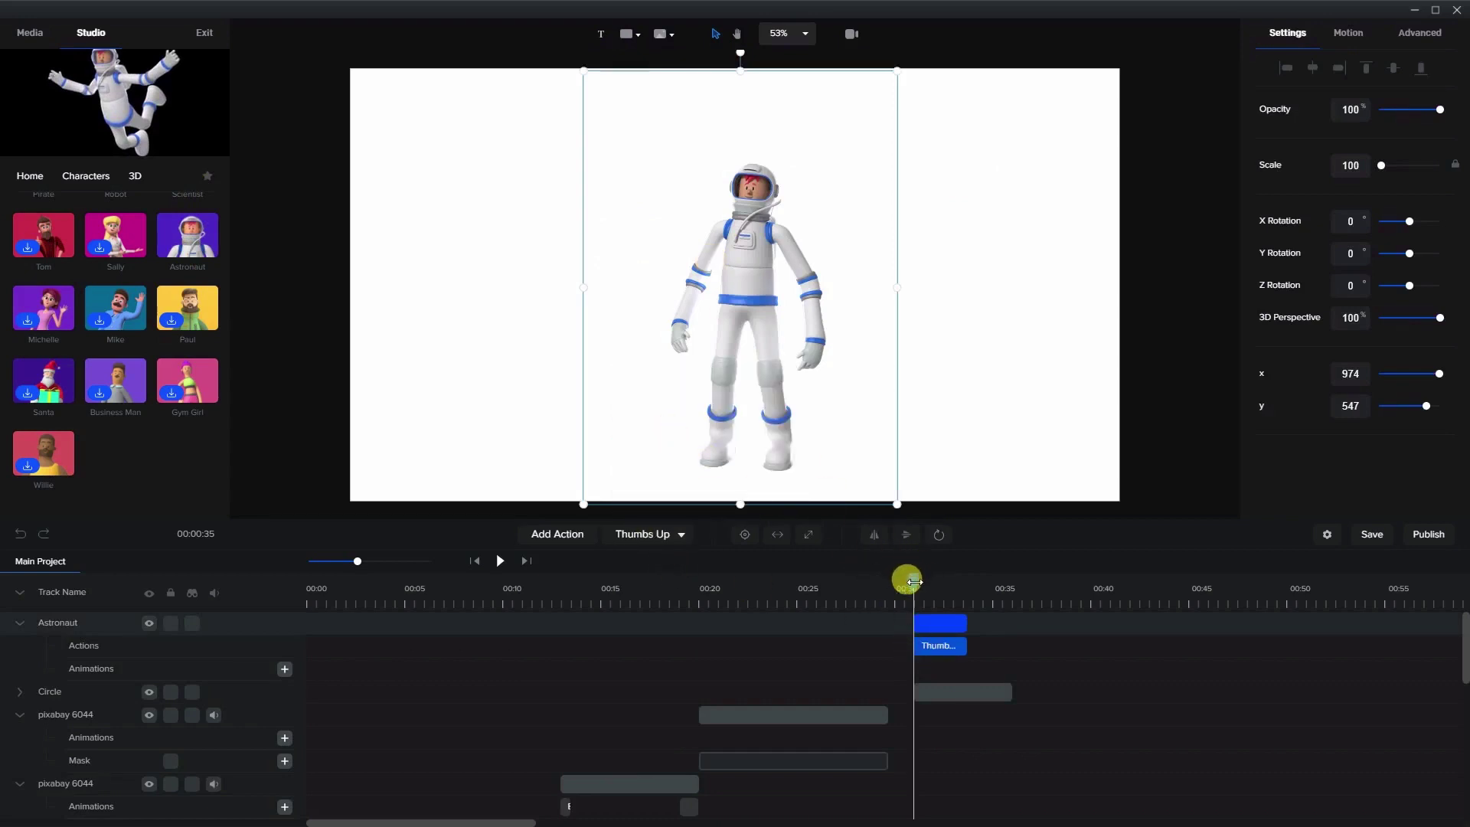
pyautogui.moveTo(913, 582); pyautogui.dragTo(928, 580)
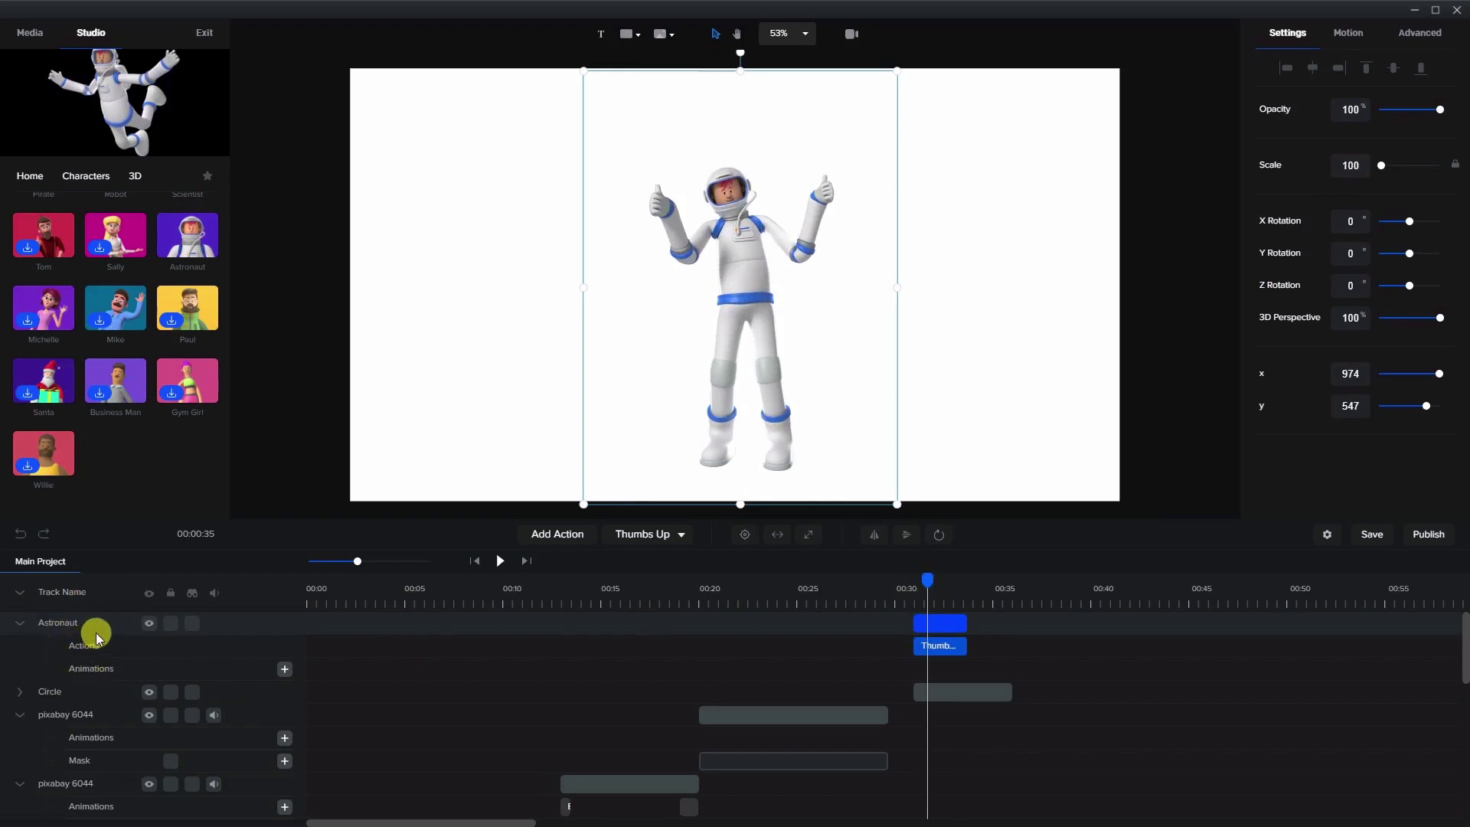
# - Rename the Circle track in the timeline to 'Circle Mask'
pyautogui.click(930, 692)
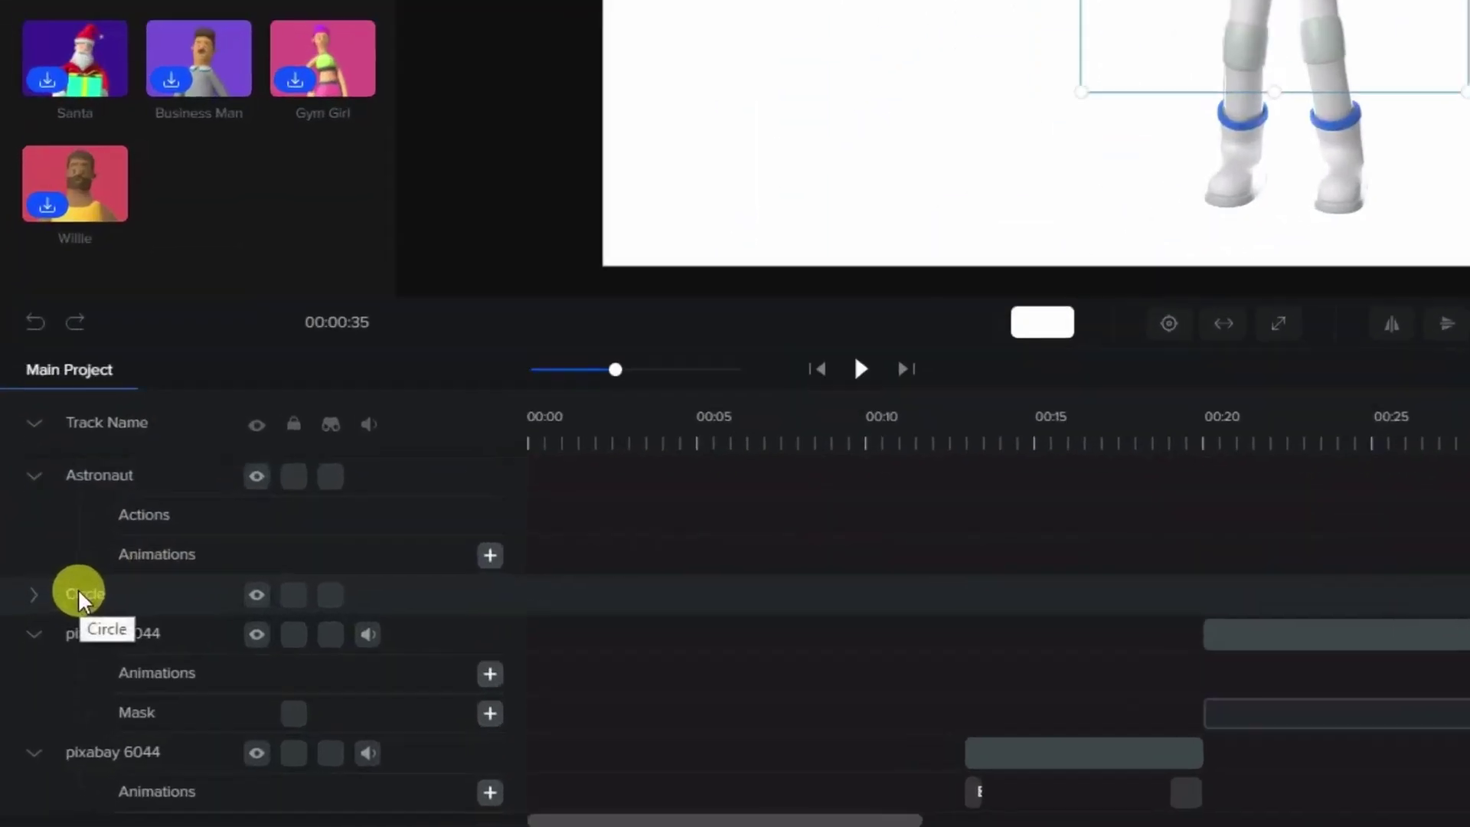
pyautogui.doubleClick(72, 691)
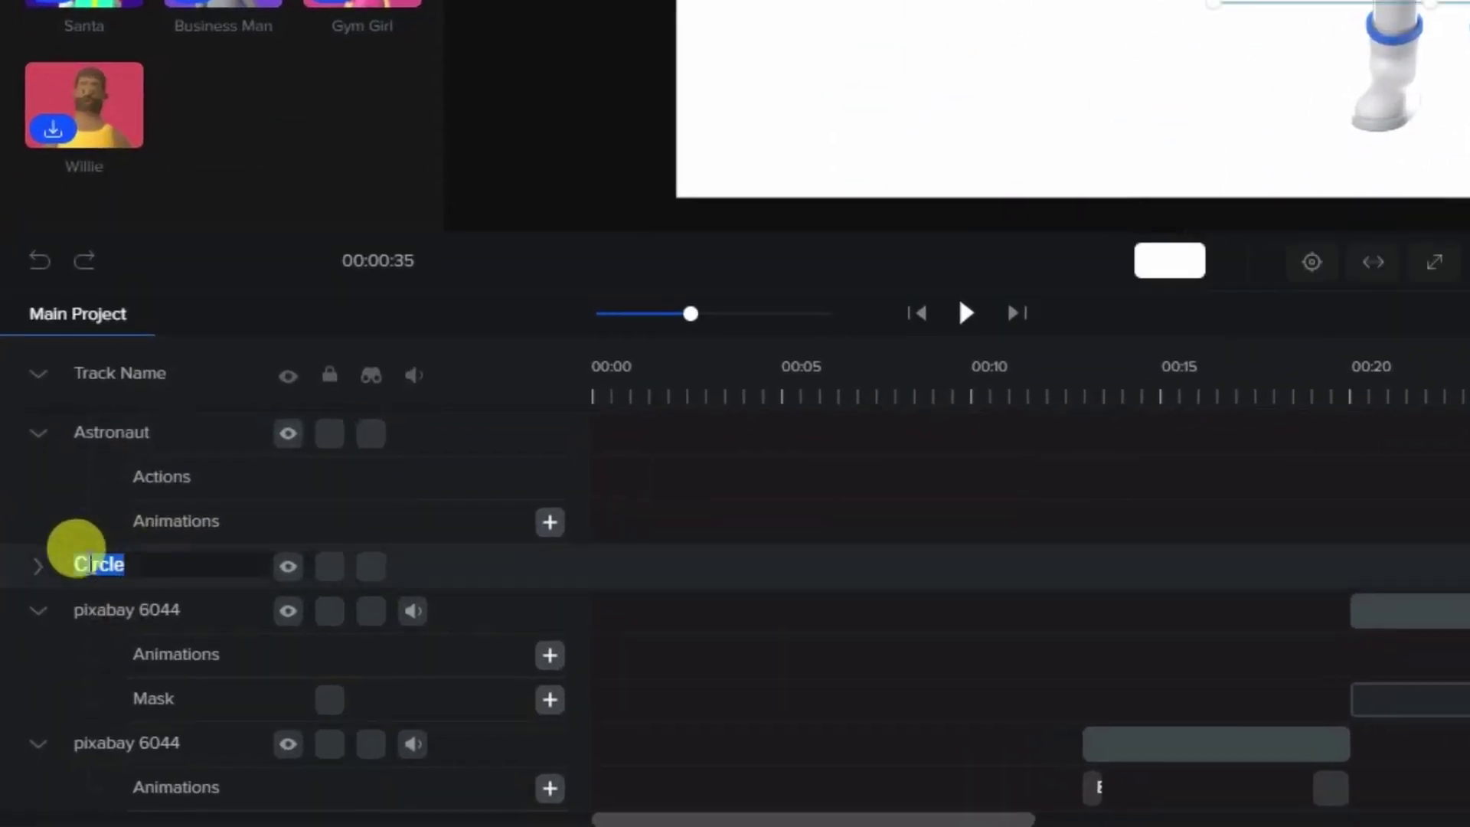
pyautogui.click(144, 548)
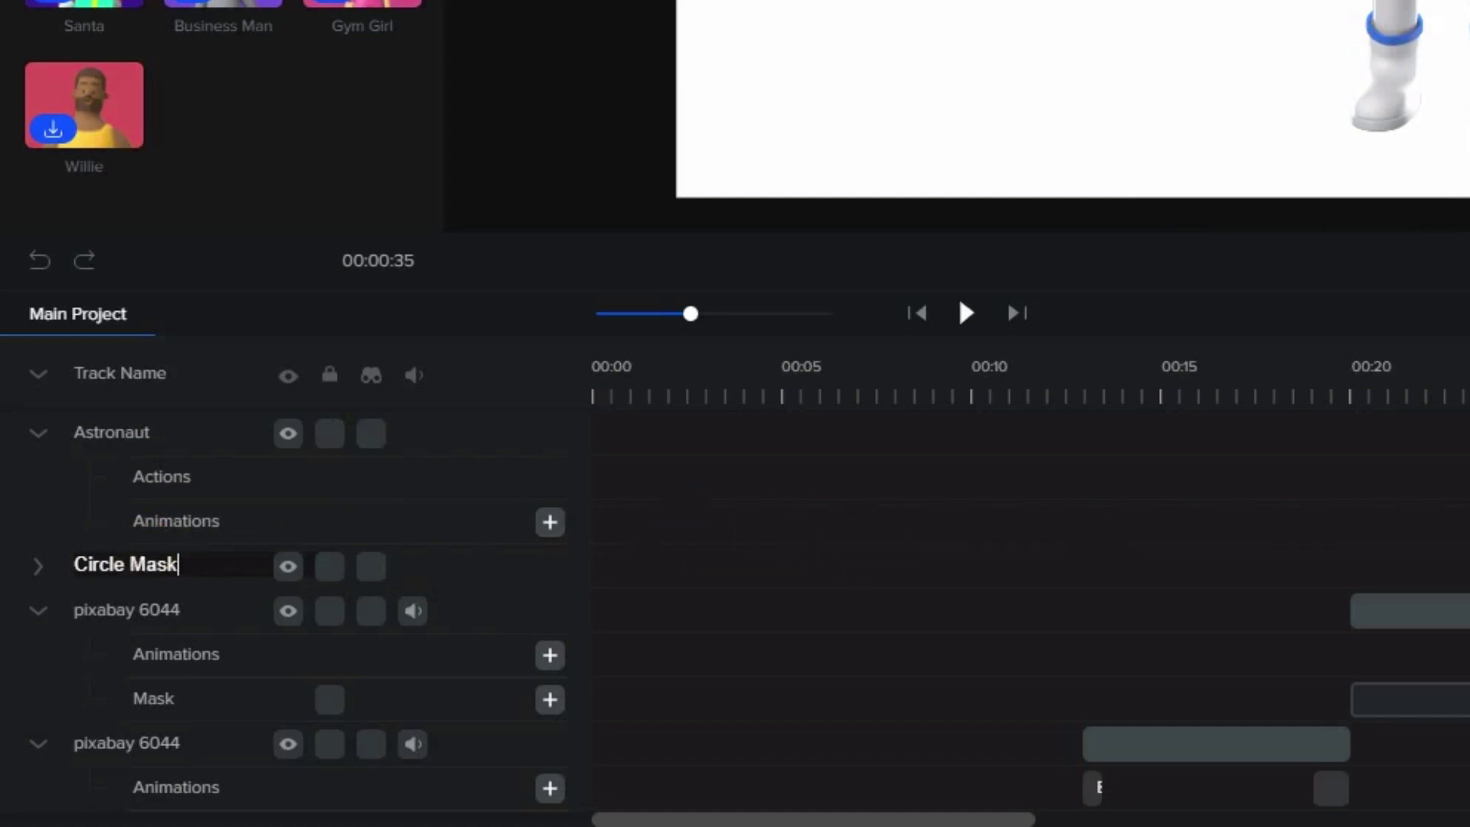
pyautogui.click(936, 621)
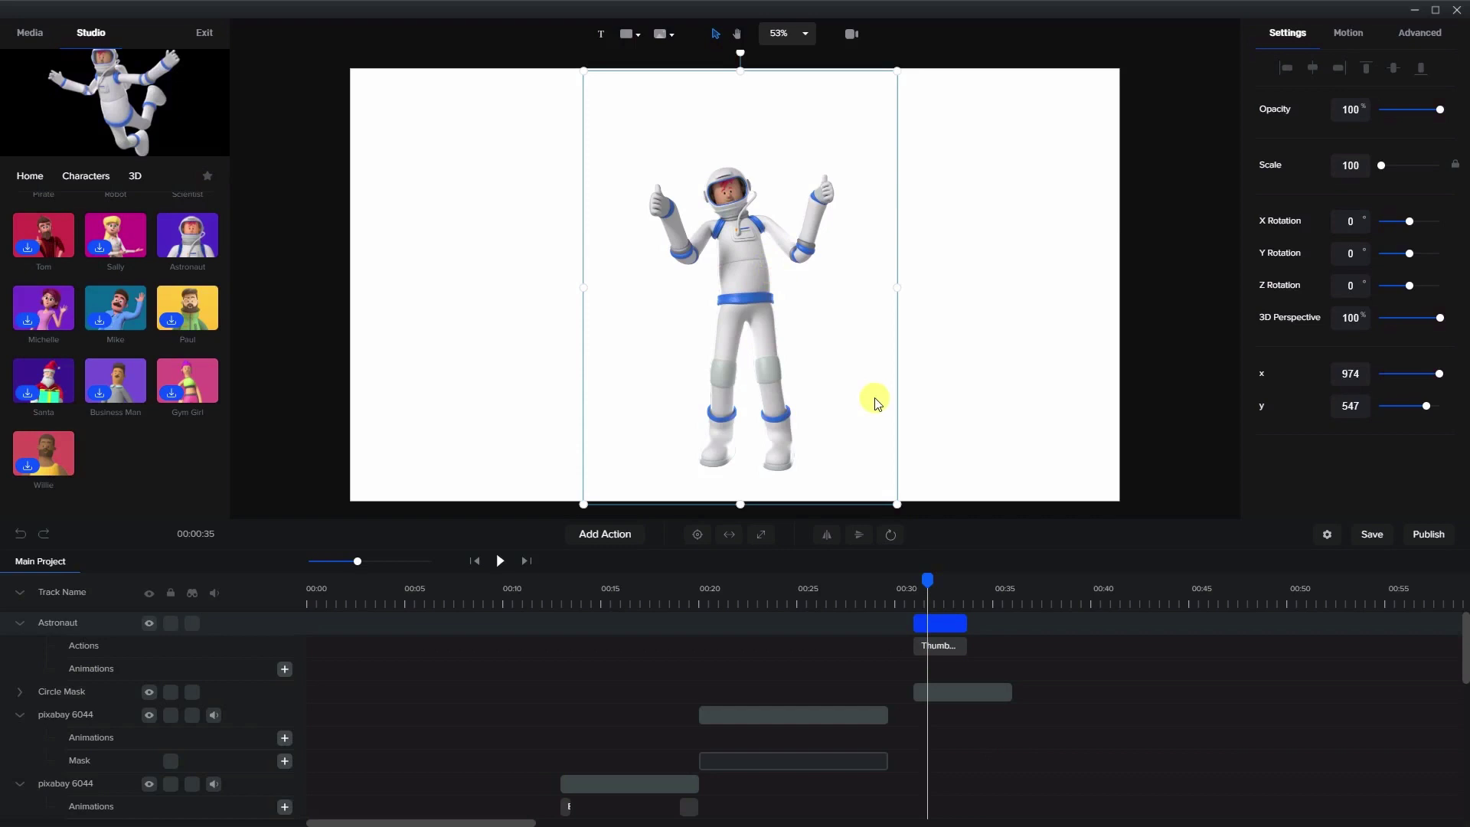
# - Apply Mask with > Circle Mask to the Astronaut clip
pyautogui.rightClick(940, 622)
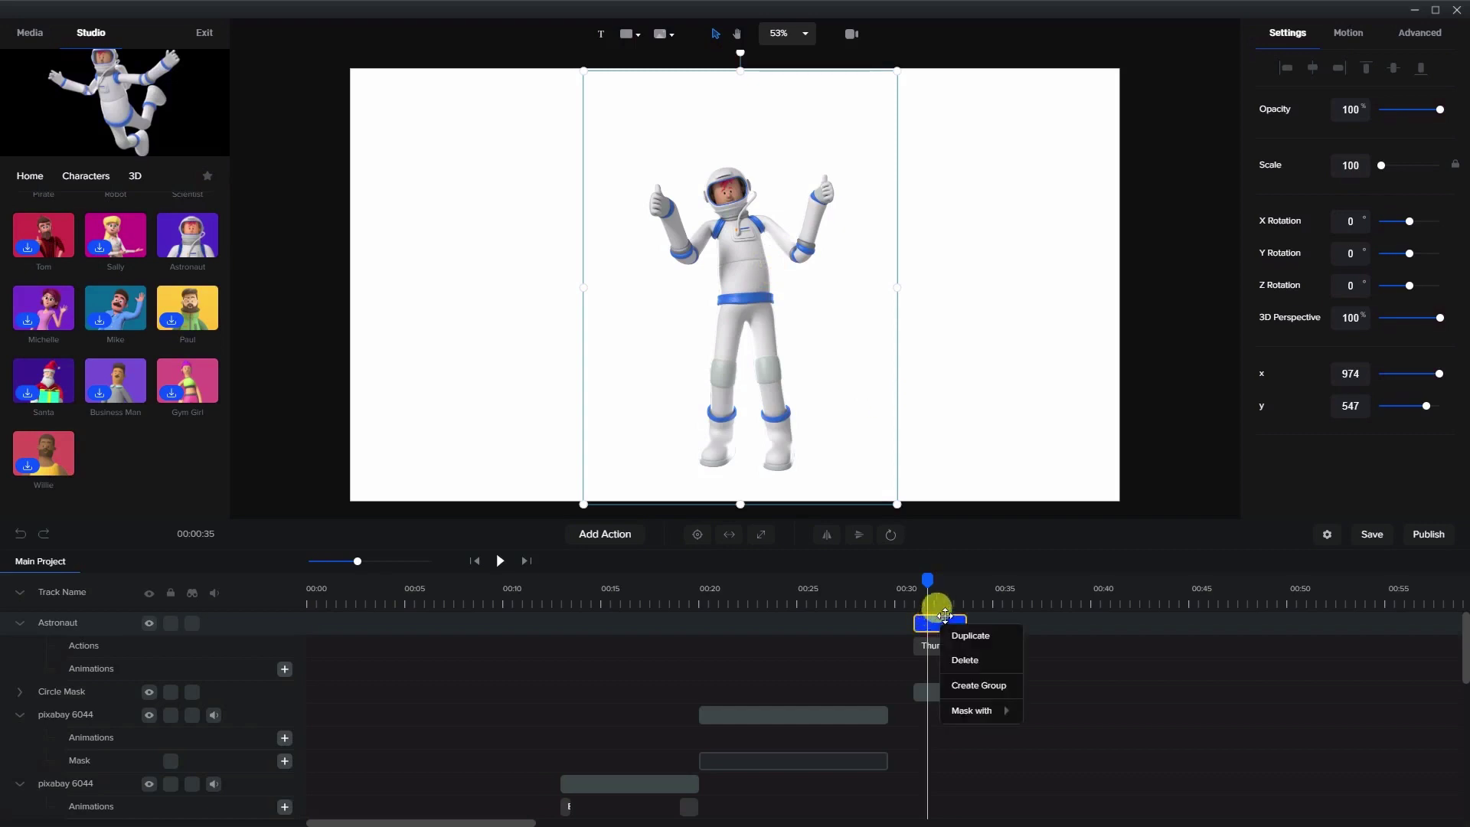
pyautogui.moveTo(966, 714)
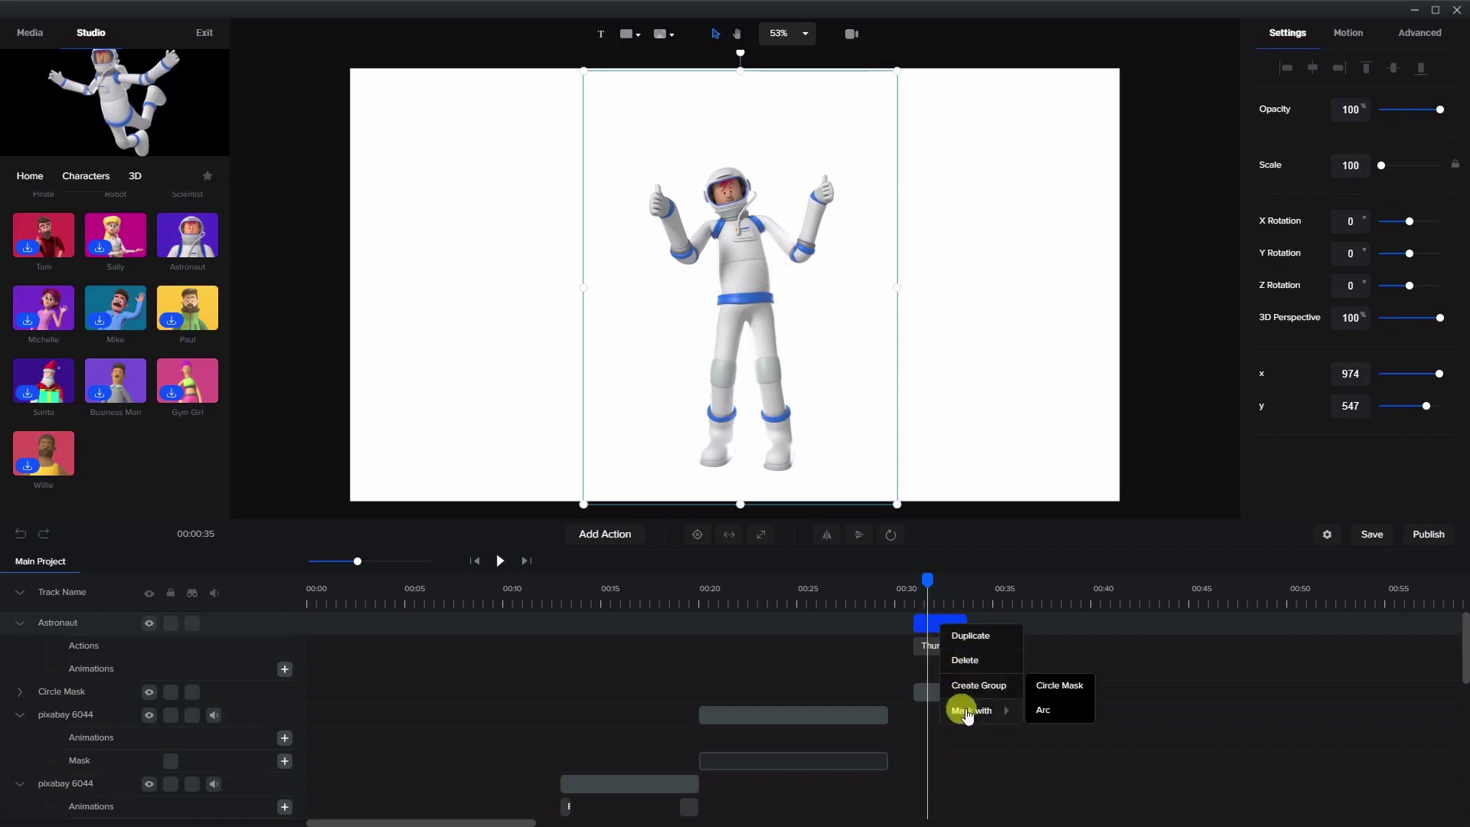
pyautogui.click(1064, 687)
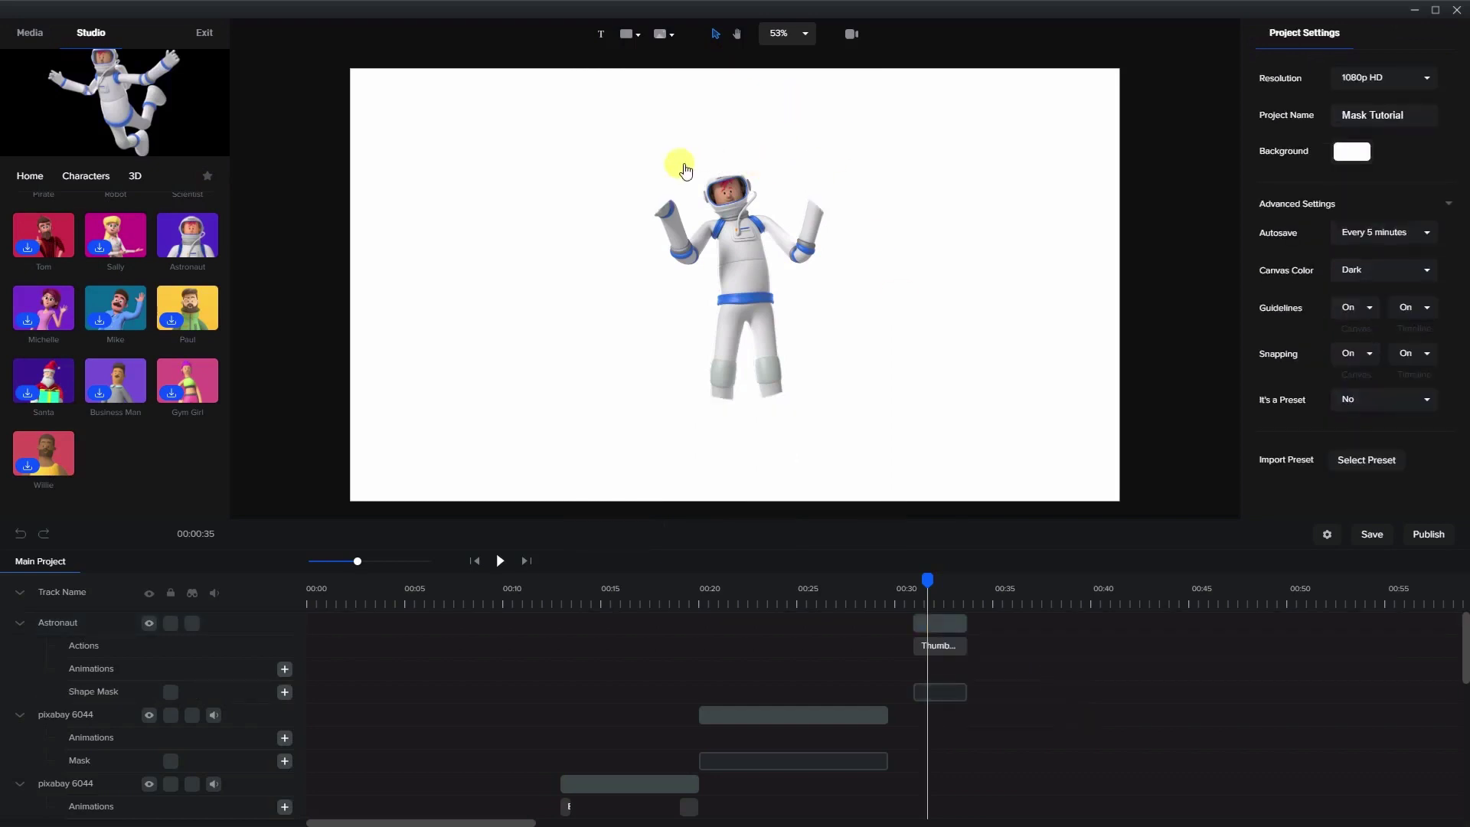
# - Move the circle mask up to x 974, y 449 and shift the Astronaut down to y 614 inside it
pyautogui.click(935, 692)
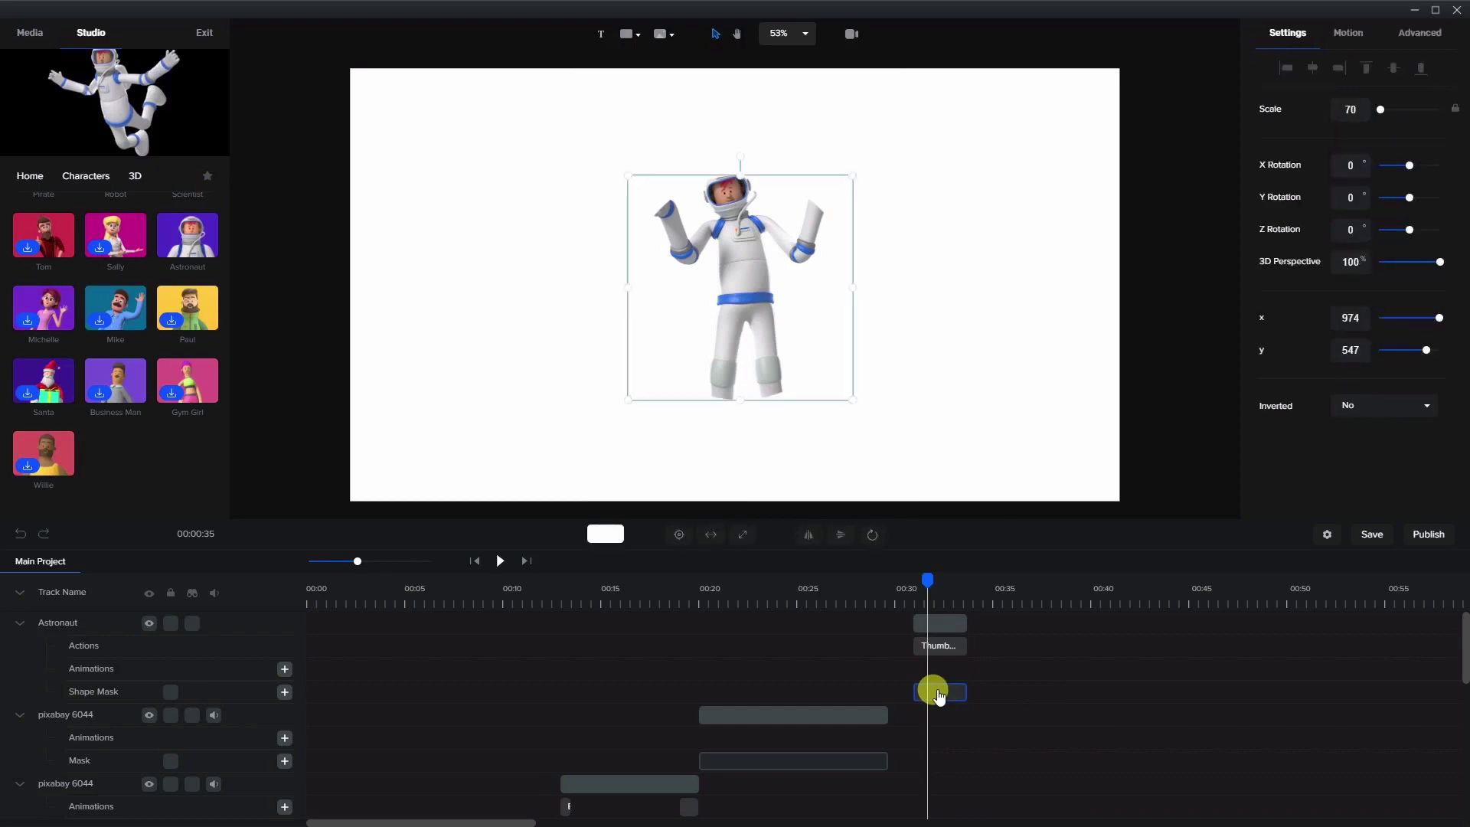
pyautogui.moveTo(840, 385)
pyautogui.mouseDown()
pyautogui.moveTo(817, 403)
pyautogui.moveTo(751, 364)
pyautogui.moveTo(731, 375)
pyautogui.moveTo(646, 337)
pyautogui.moveTo(788, 378)
pyautogui.moveTo(876, 354)
pyautogui.moveTo(884, 375)
pyautogui.moveTo(827, 341)
pyautogui.moveTo(834, 370)
pyautogui.mouseUp()
pyautogui.click(940, 647)
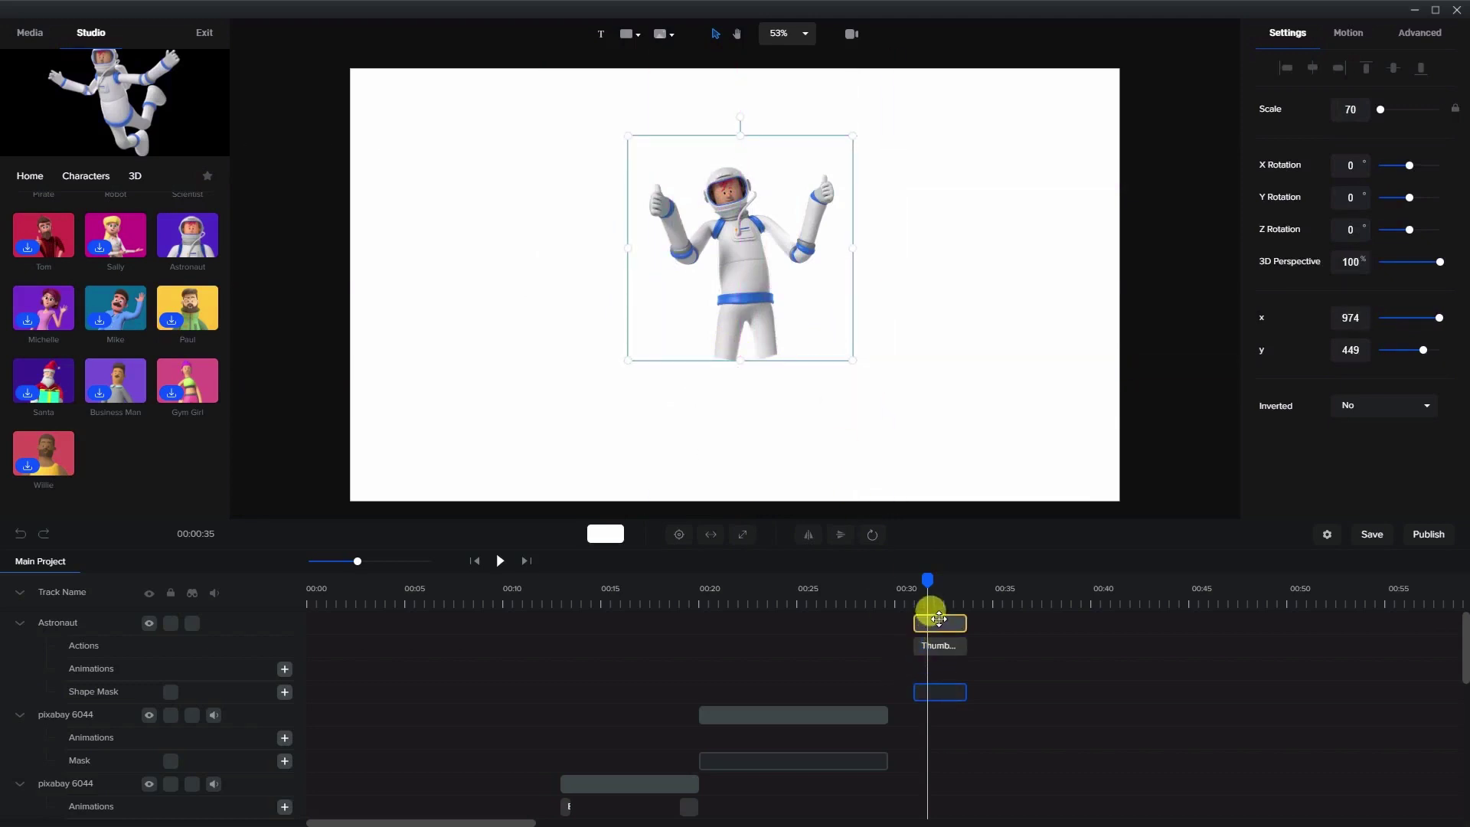
pyautogui.click(930, 621)
pyautogui.moveTo(854, 448)
pyautogui.mouseDown()
pyautogui.moveTo(891, 452)
pyautogui.moveTo(944, 423)
pyautogui.moveTo(931, 371)
pyautogui.moveTo(835, 345)
pyautogui.moveTo(742, 368)
pyautogui.moveTo(748, 443)
pyautogui.moveTo(824, 499)
pyautogui.moveTo(964, 513)
pyautogui.moveTo(958, 403)
pyautogui.moveTo(863, 410)
pyautogui.moveTo(854, 469)
pyautogui.mouseUp()
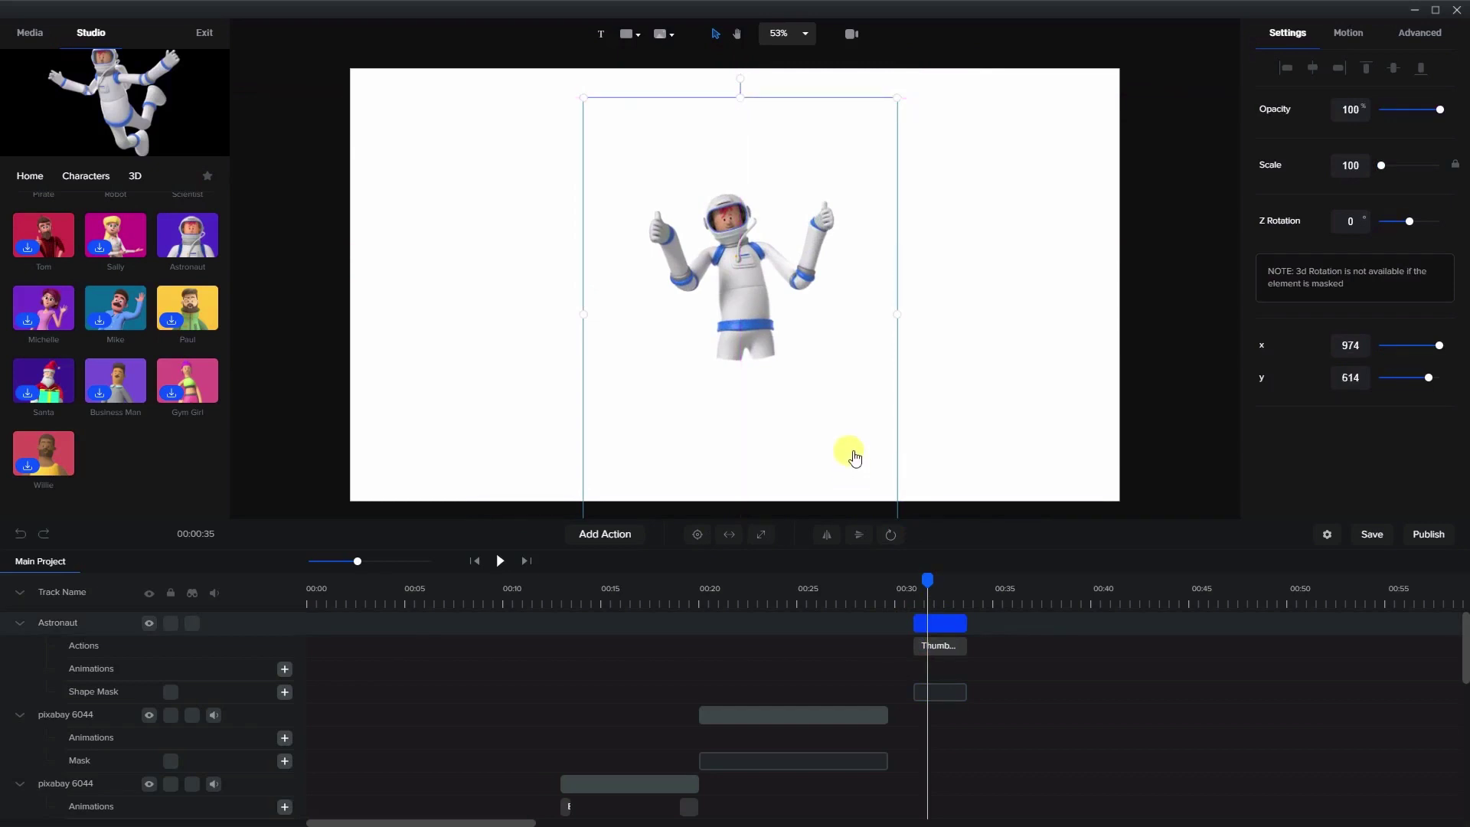
# - Remove the Circle Mask from the Astronaut clip
pyautogui.click(943, 625)
pyautogui.rightClick(941, 626)
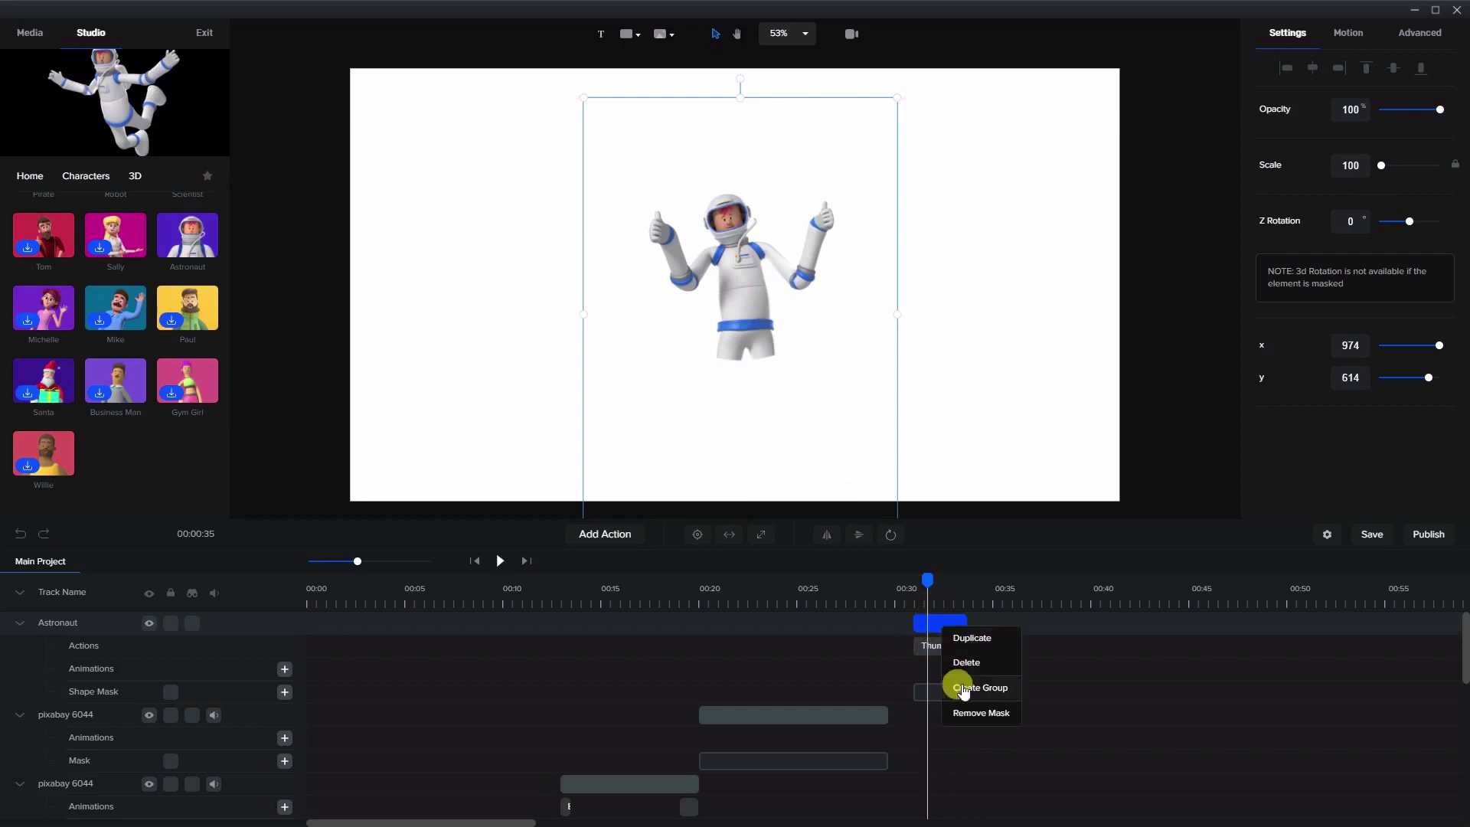
pyautogui.click(973, 714)
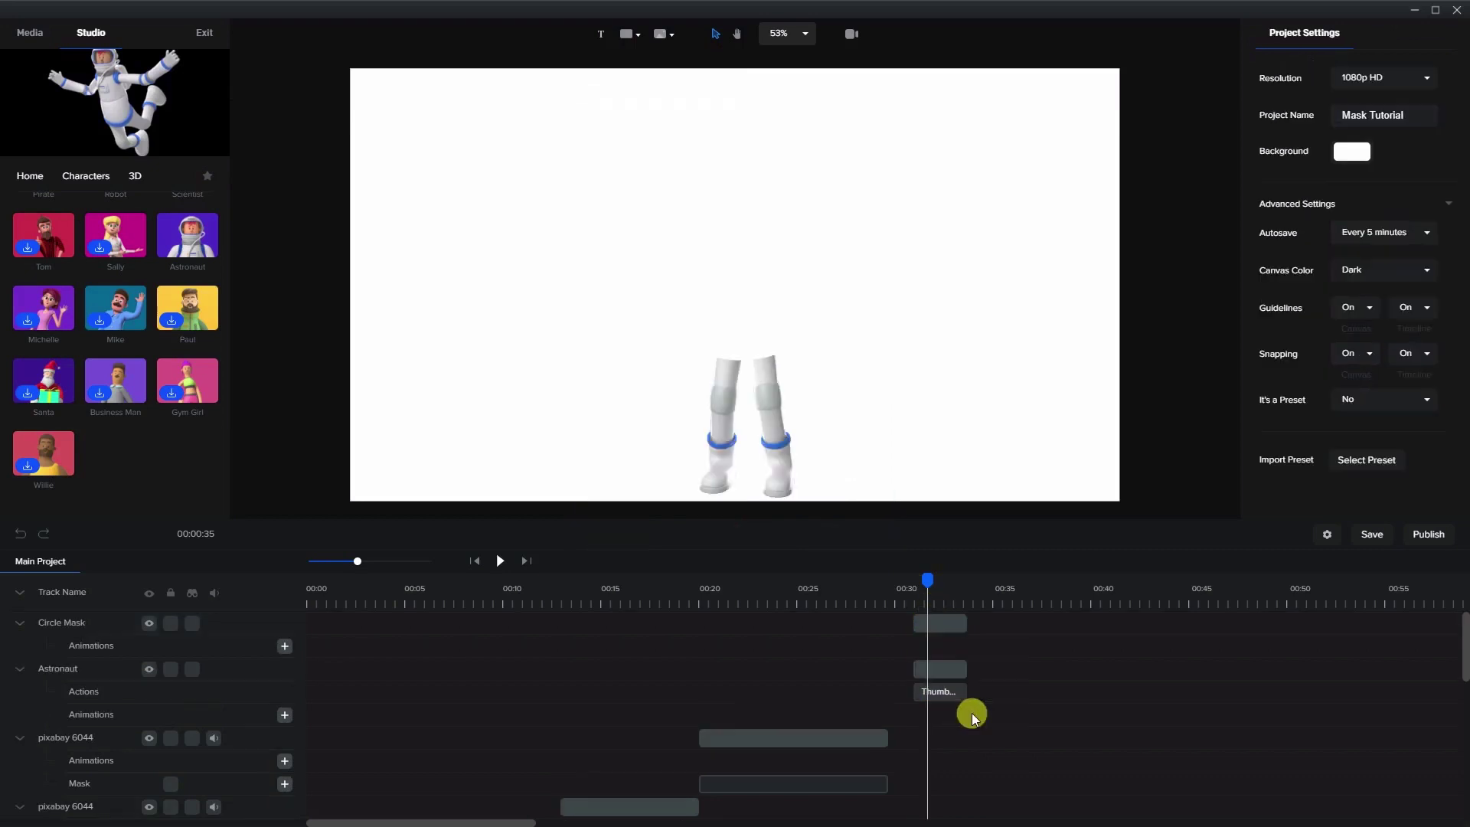
# - Adjust the fill colour of the standalone Circle Mask shape
pyautogui.click(940, 623)
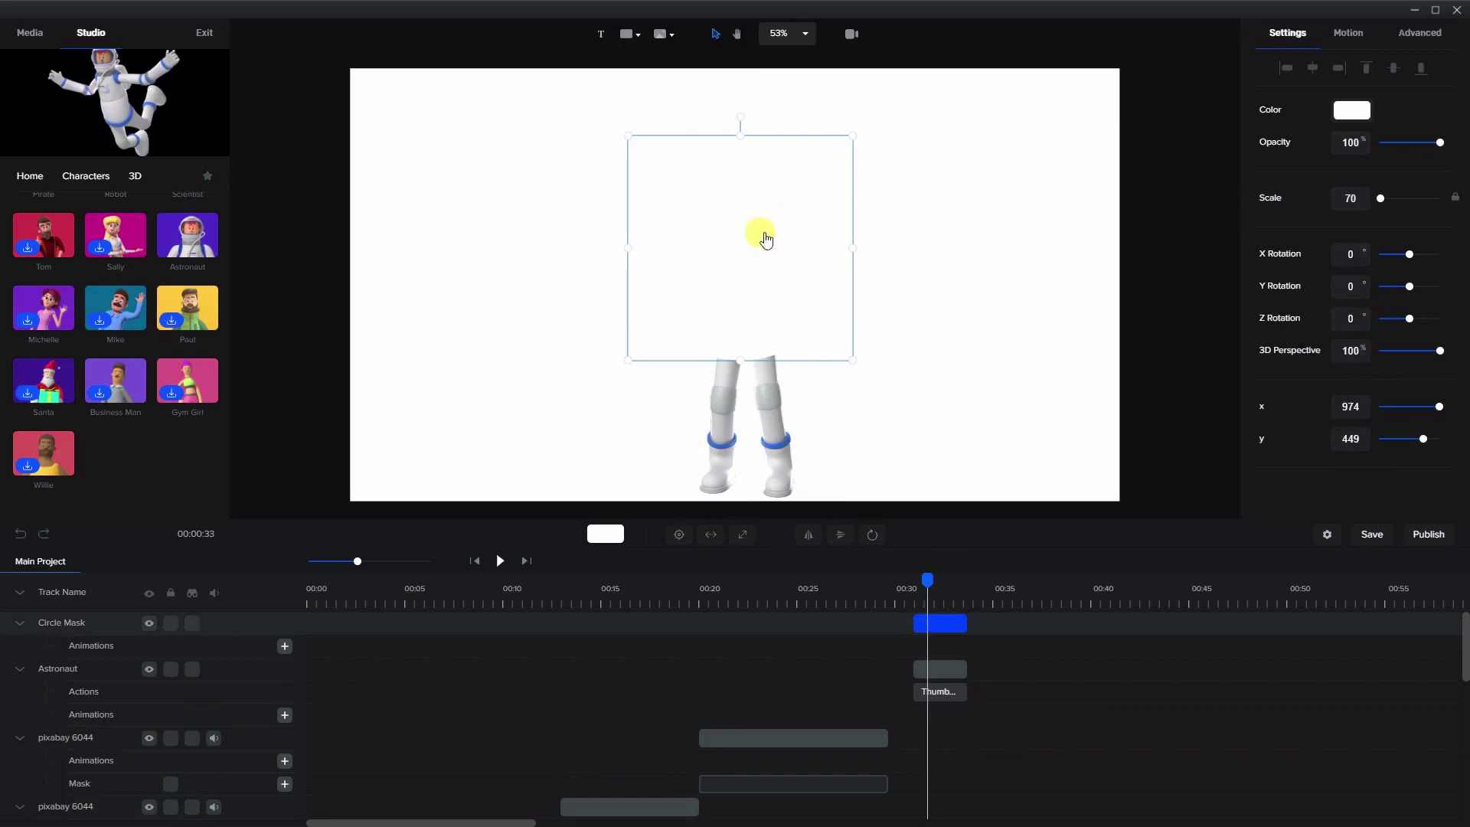
pyautogui.click(1348, 111)
pyautogui.moveTo(1324, 187)
pyautogui.mouseDown()
pyautogui.moveTo(1357, 156)
pyautogui.moveTo(1256, 118)
pyautogui.moveTo(1250, 87)
pyautogui.mouseUp()
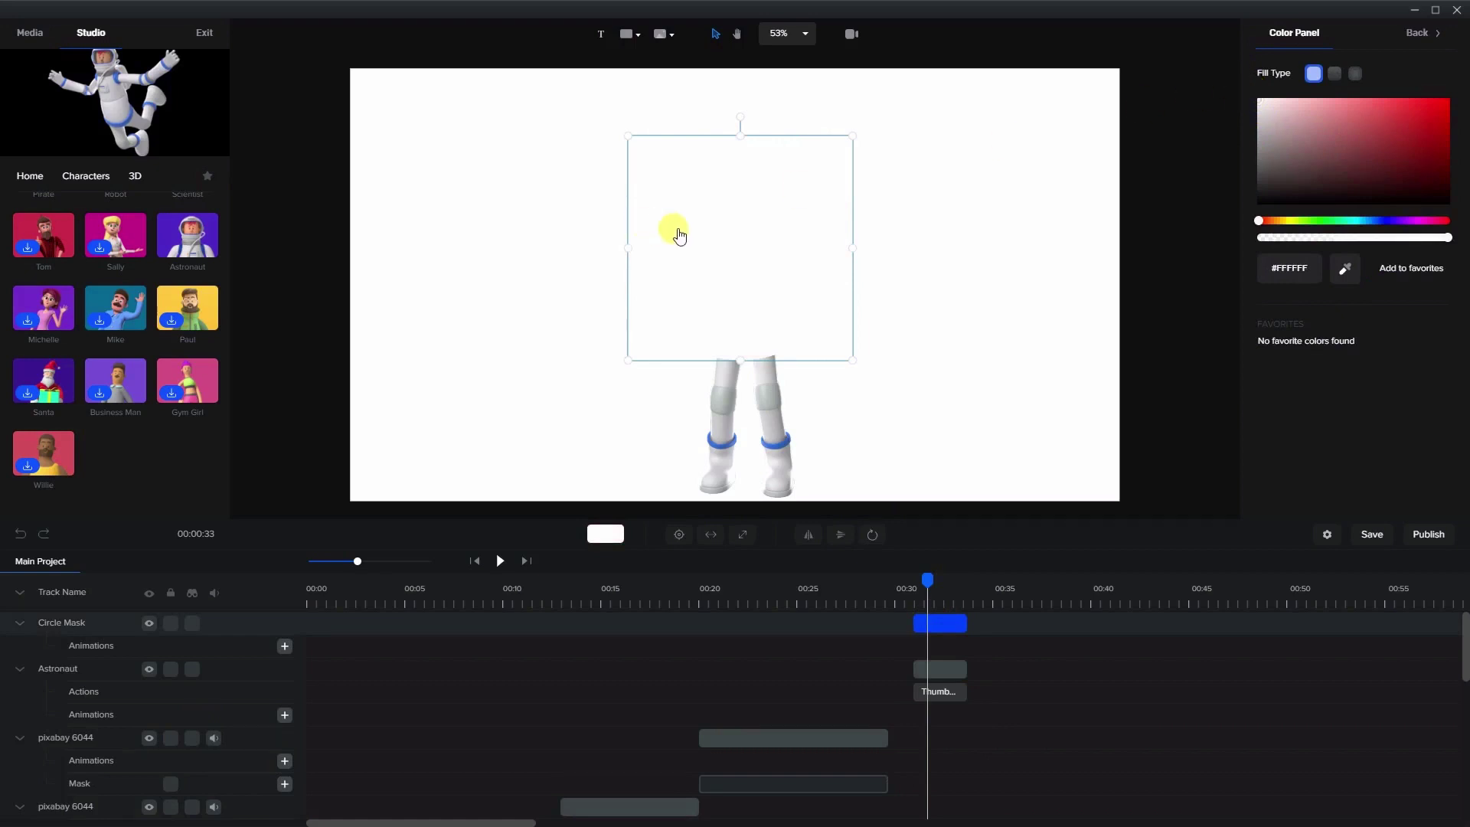
# - Duplicate Circle Mask and rename the copy's track to 'Circle BG'
pyautogui.click(932, 620)
pyautogui.rightClick(931, 620)
pyautogui.click(960, 645)
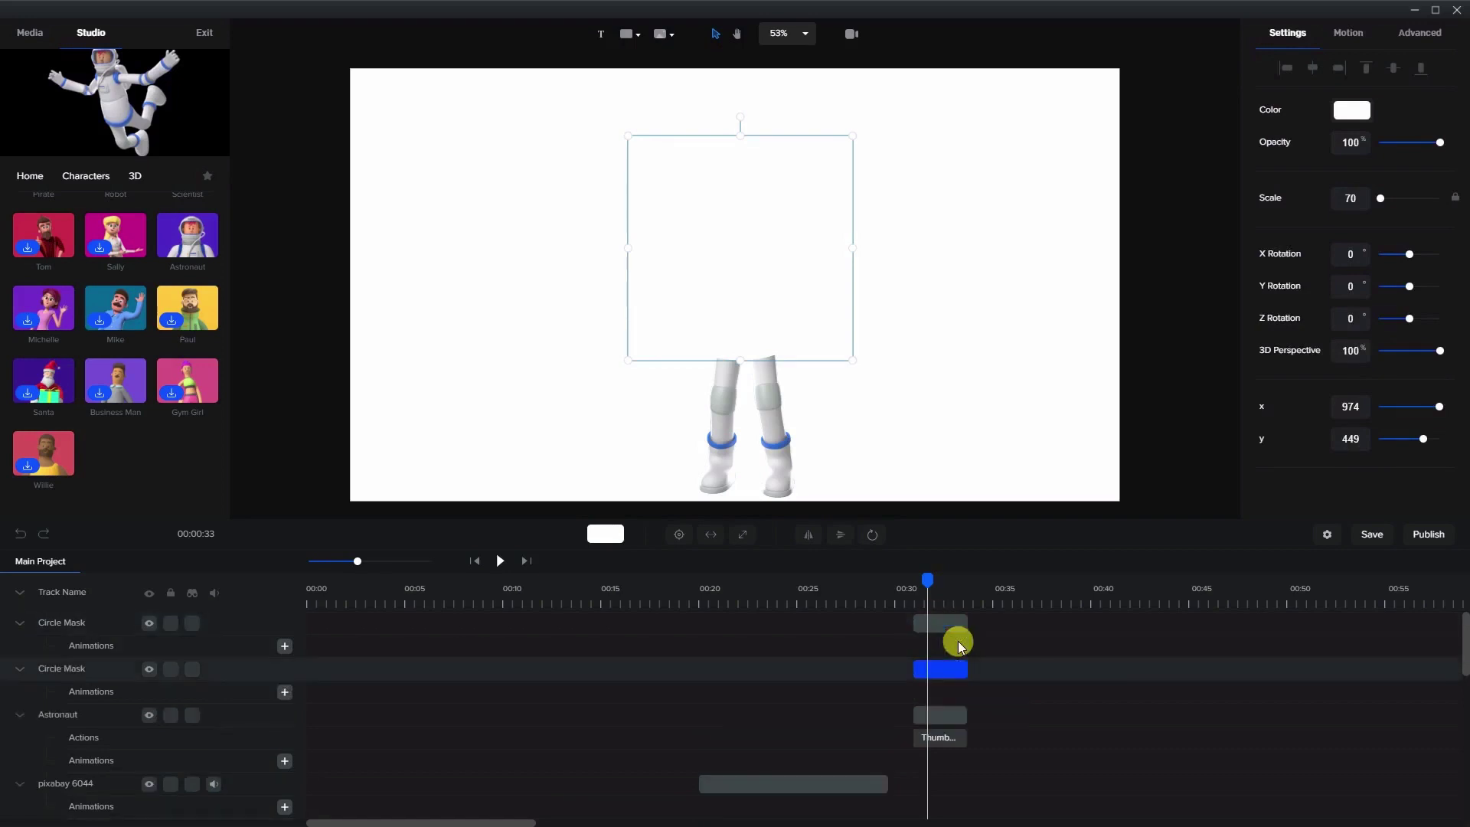
pyautogui.click(76, 622)
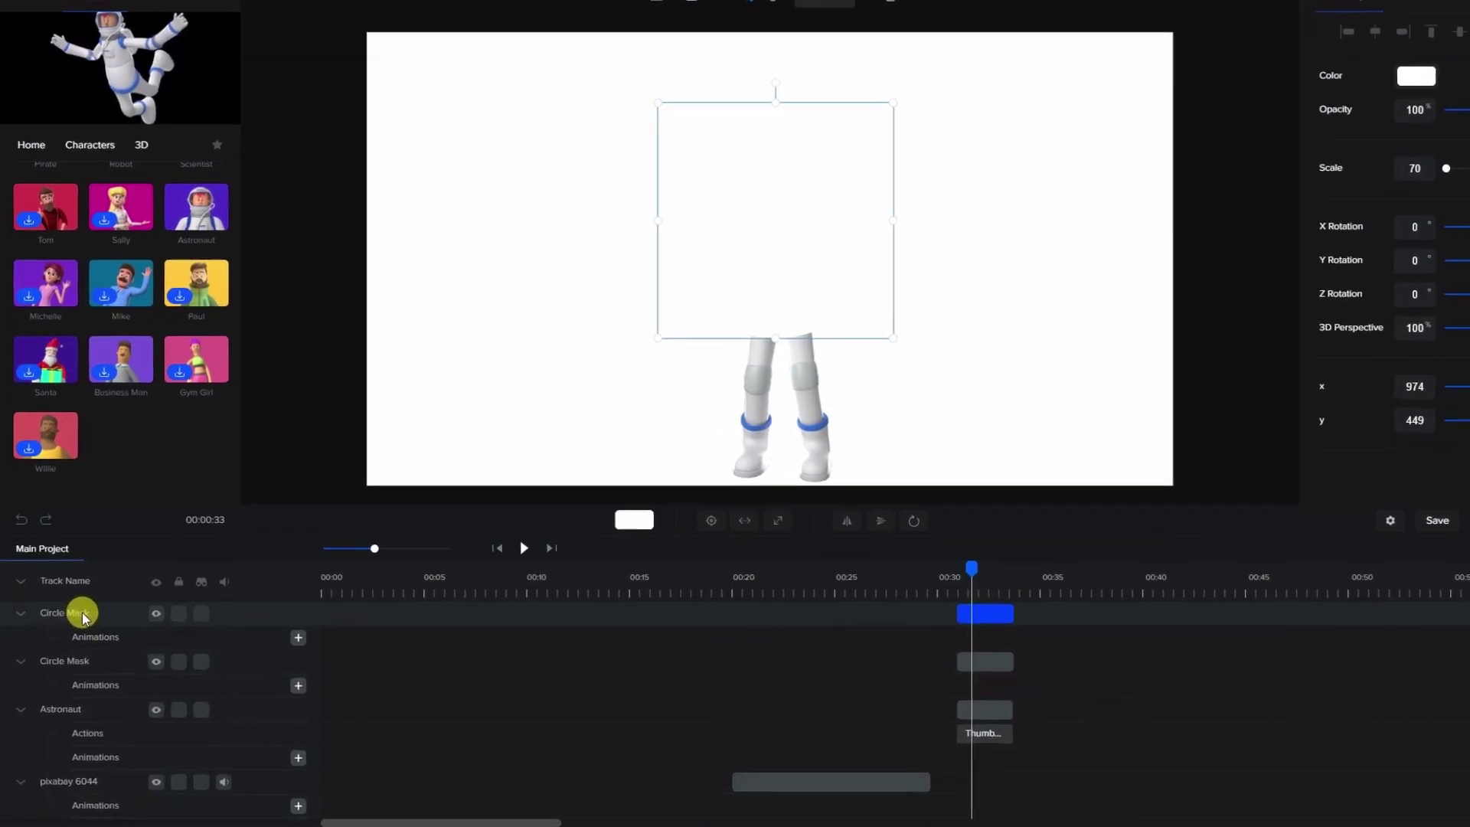
pyautogui.doubleClick(84, 612)
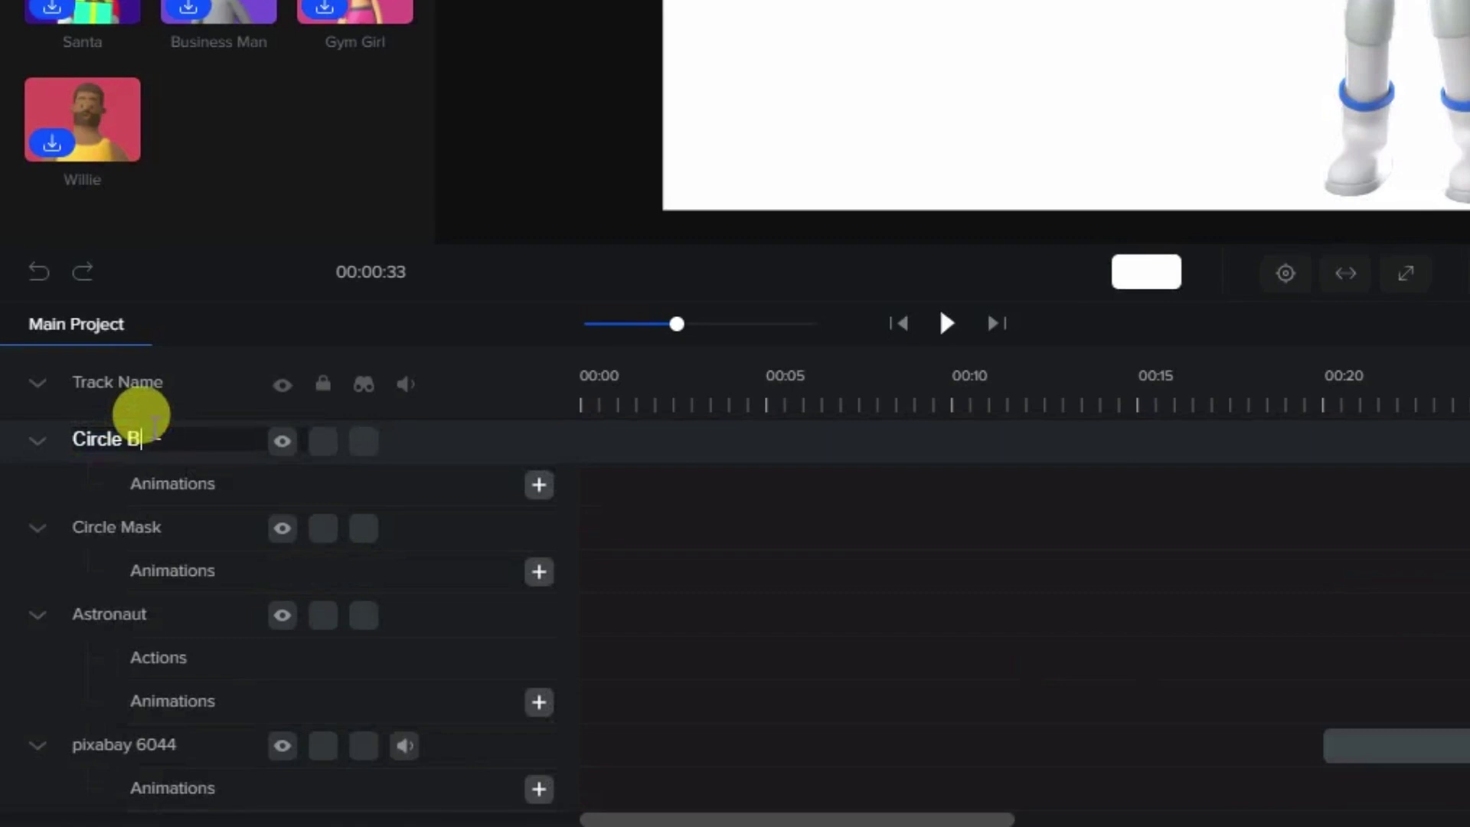
pyautogui.press('Return')
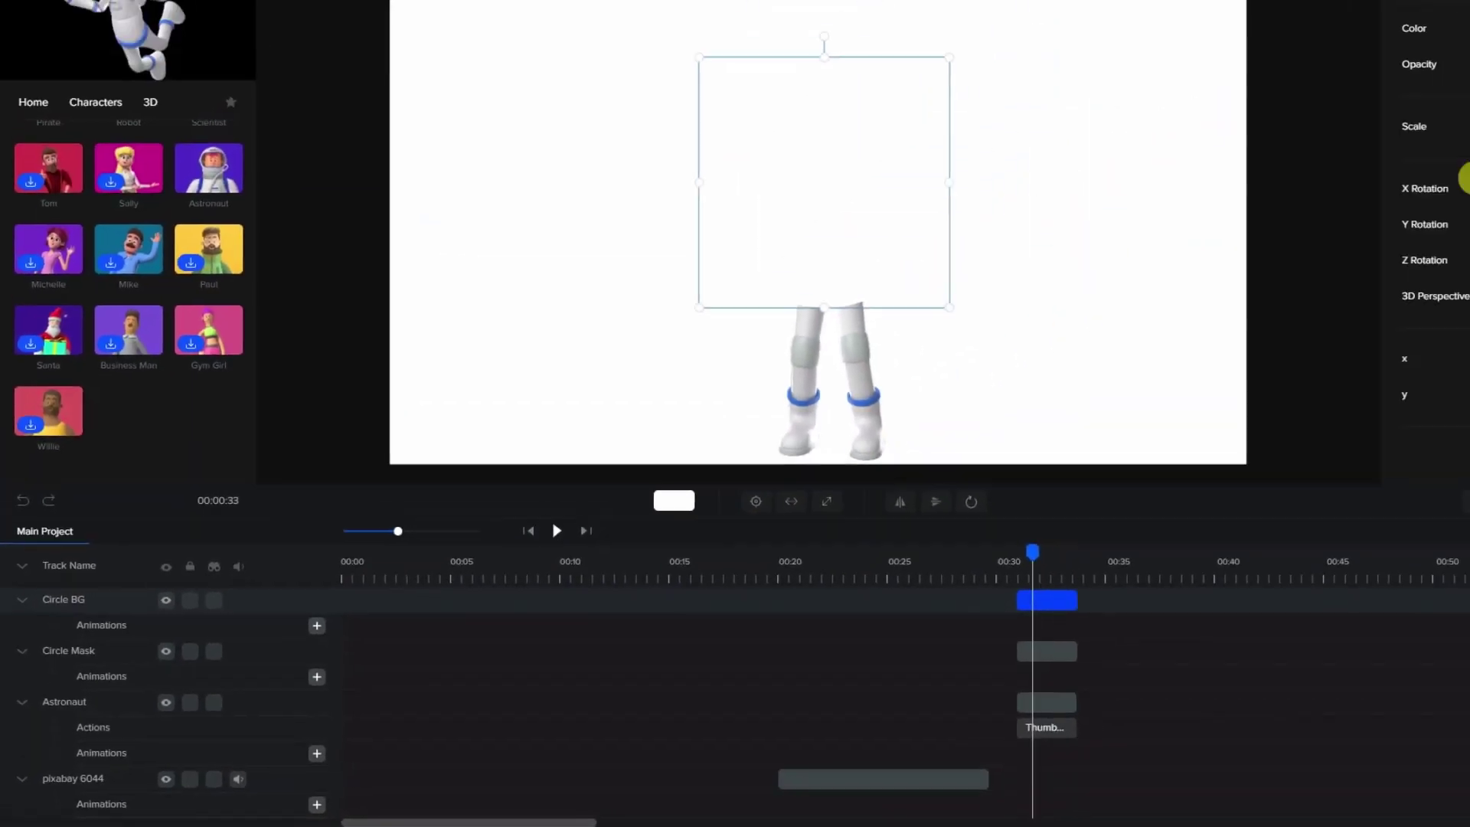
# - Set the Circle BG fill to a light cyan (mint) colour
pyautogui.click(1469, 27)
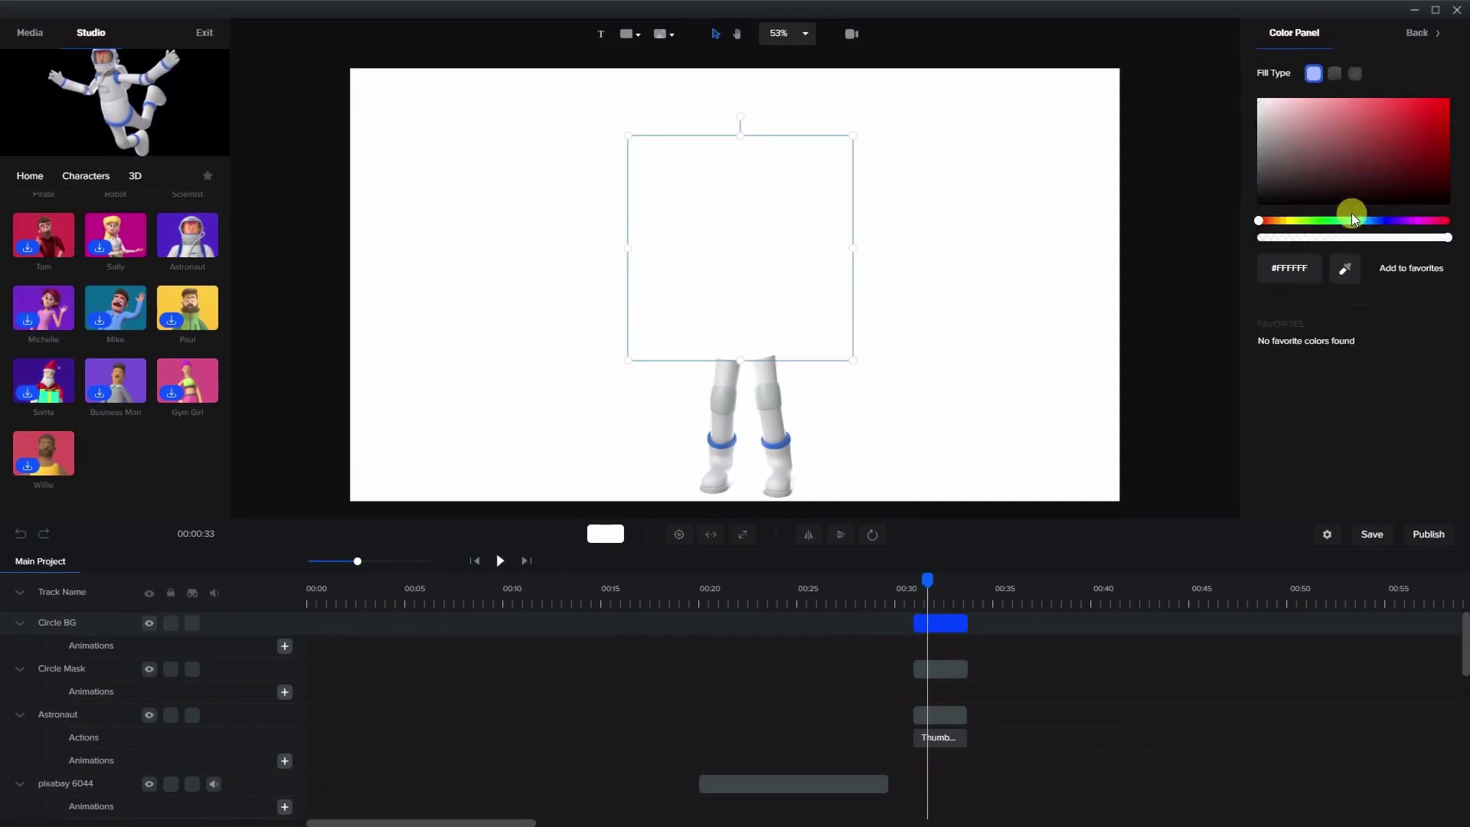
pyautogui.click(1352, 220)
pyautogui.click(1350, 115)
pyautogui.moveTo(1335, 114); pyautogui.dragTo(1312, 111)
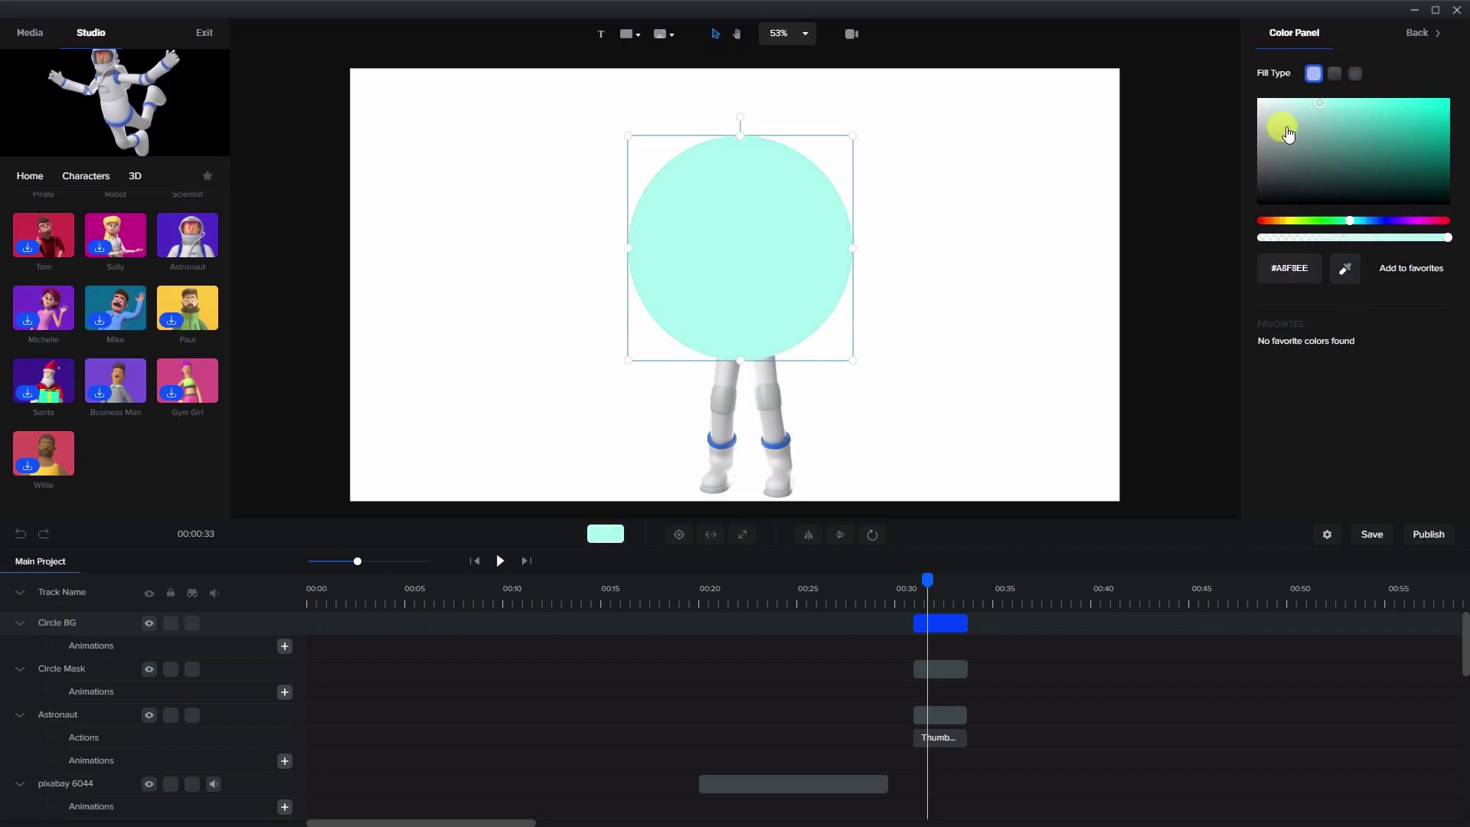
pyautogui.click(1044, 305)
# - Move the Circle BG track below the Astronaut track
pyautogui.click(817, 281)
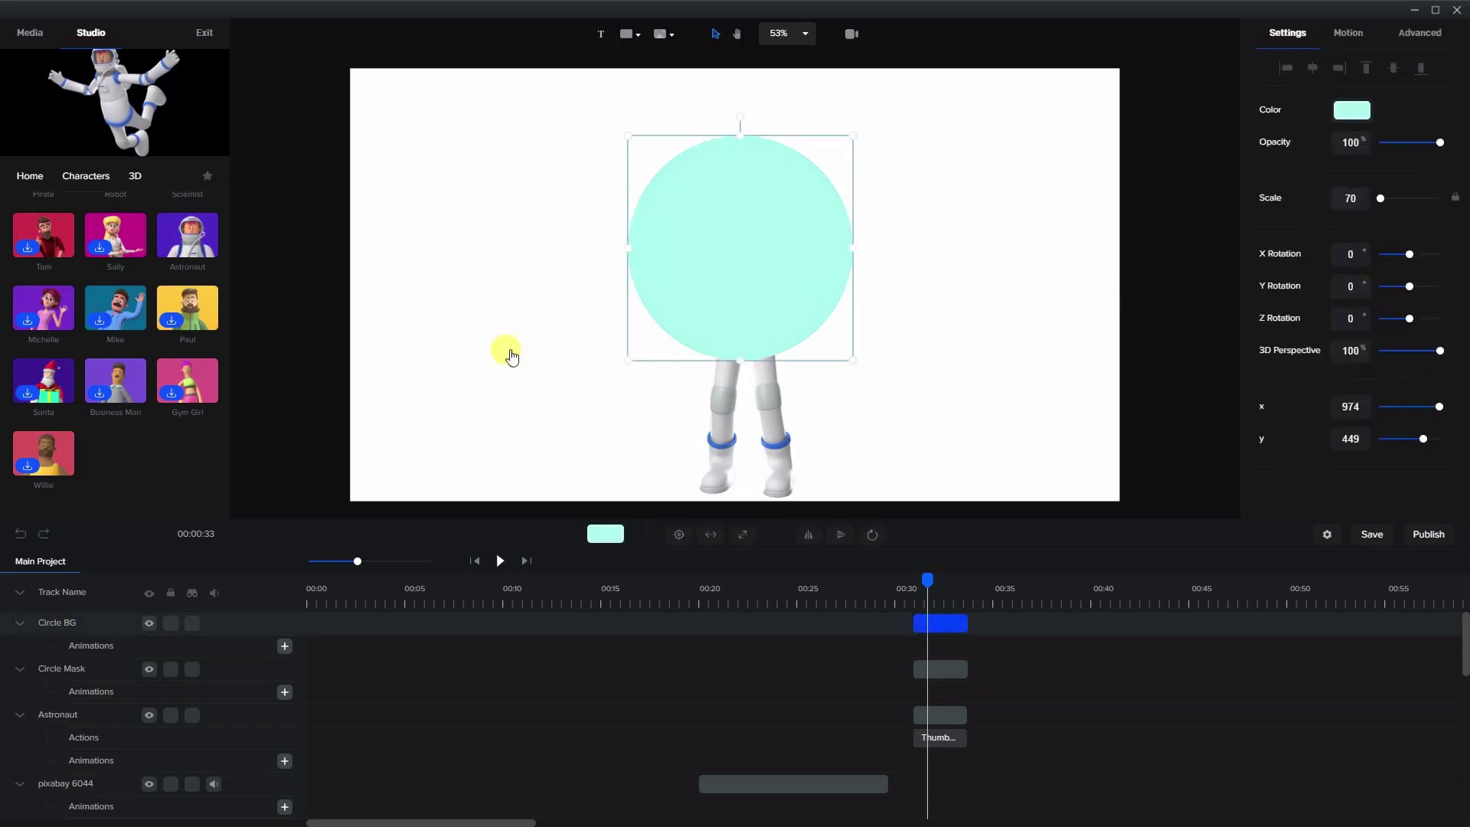
pyautogui.moveTo(69, 628); pyautogui.dragTo(52, 680)
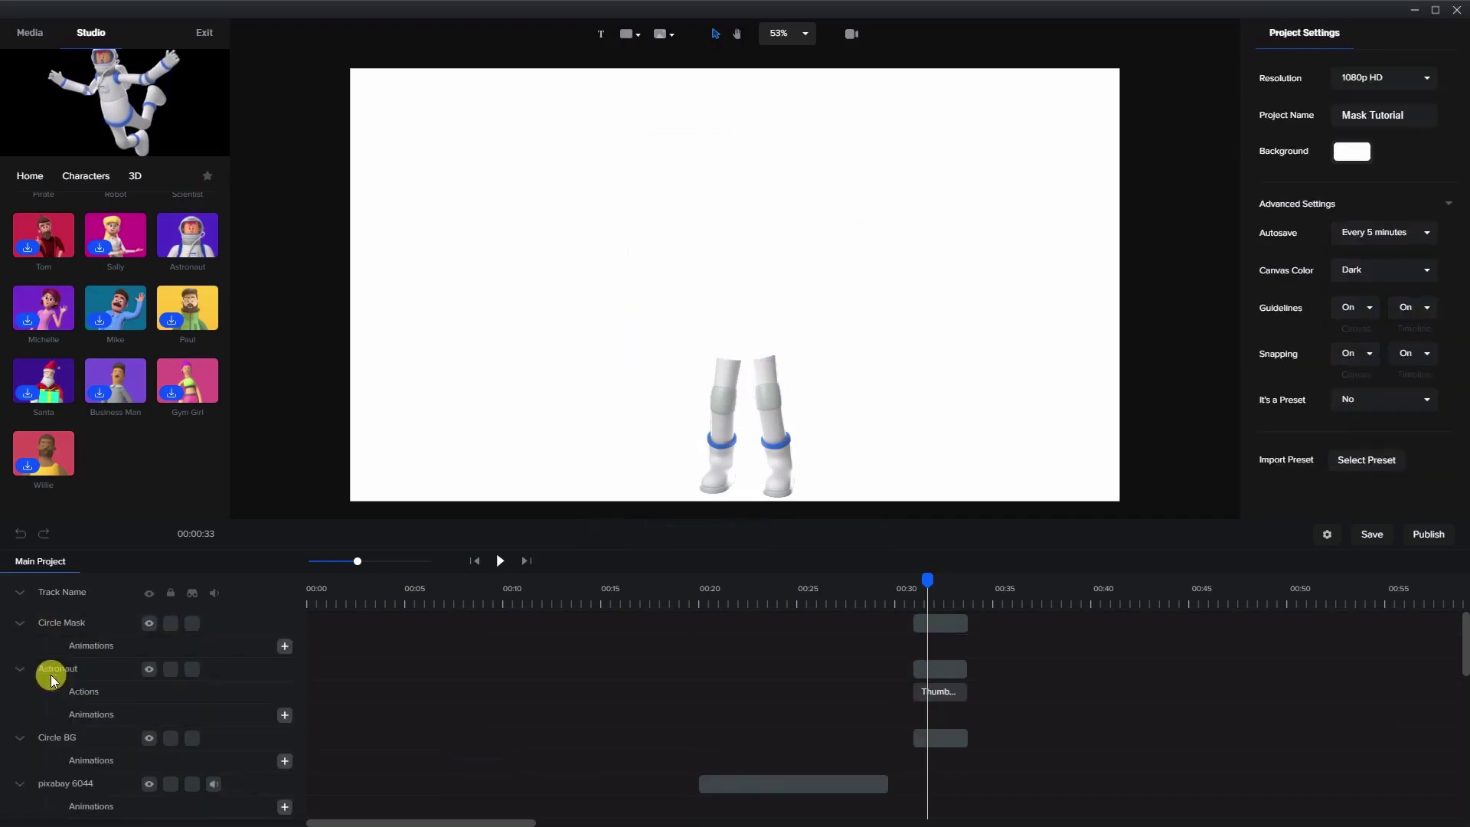
pyautogui.click(62, 738)
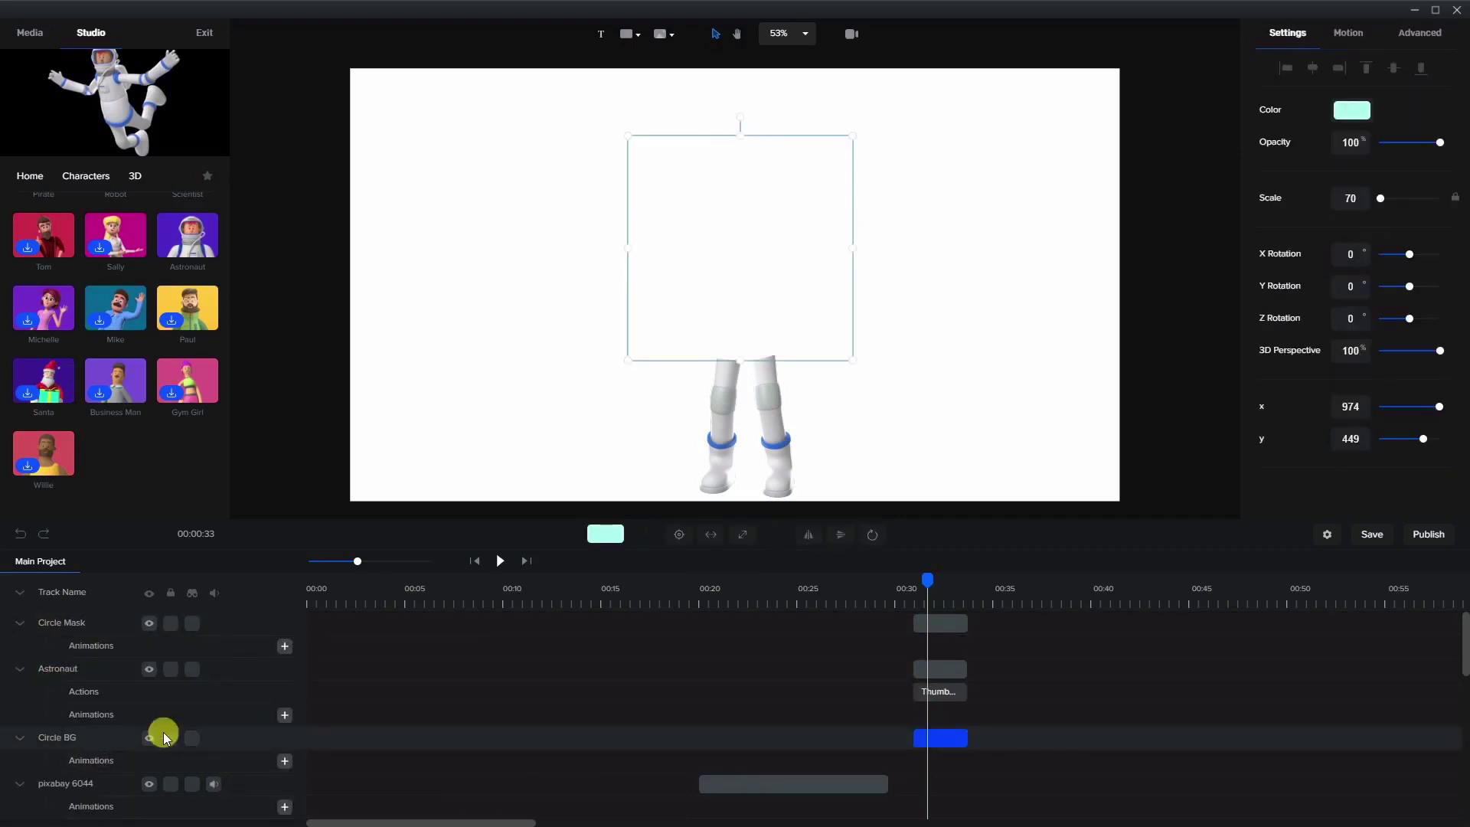
pyautogui.click(942, 670)
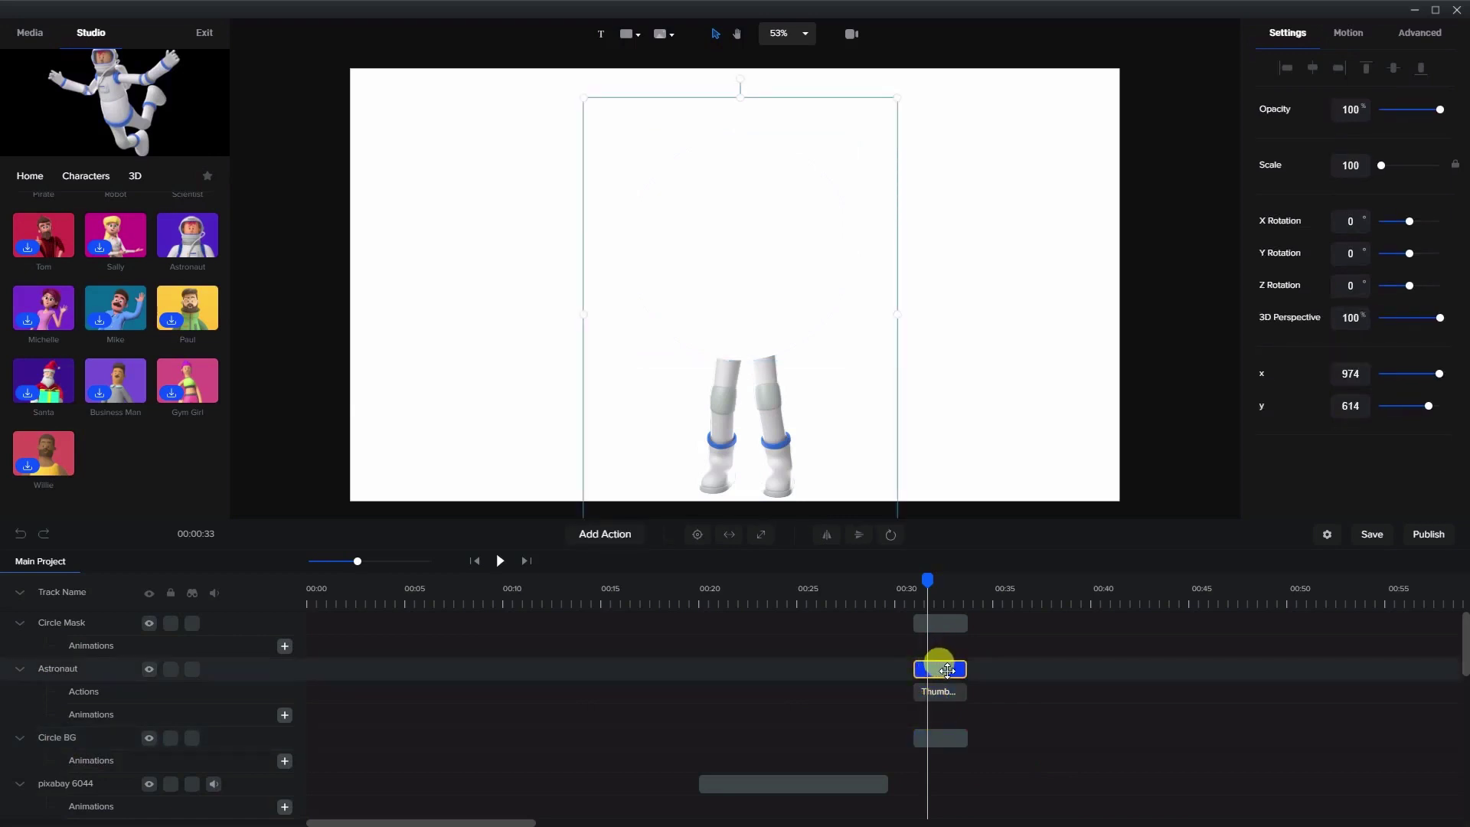
# - Mask the Astronaut with Circle Mask again and nudge it upward to x 960, y 614
pyautogui.rightClick(948, 666)
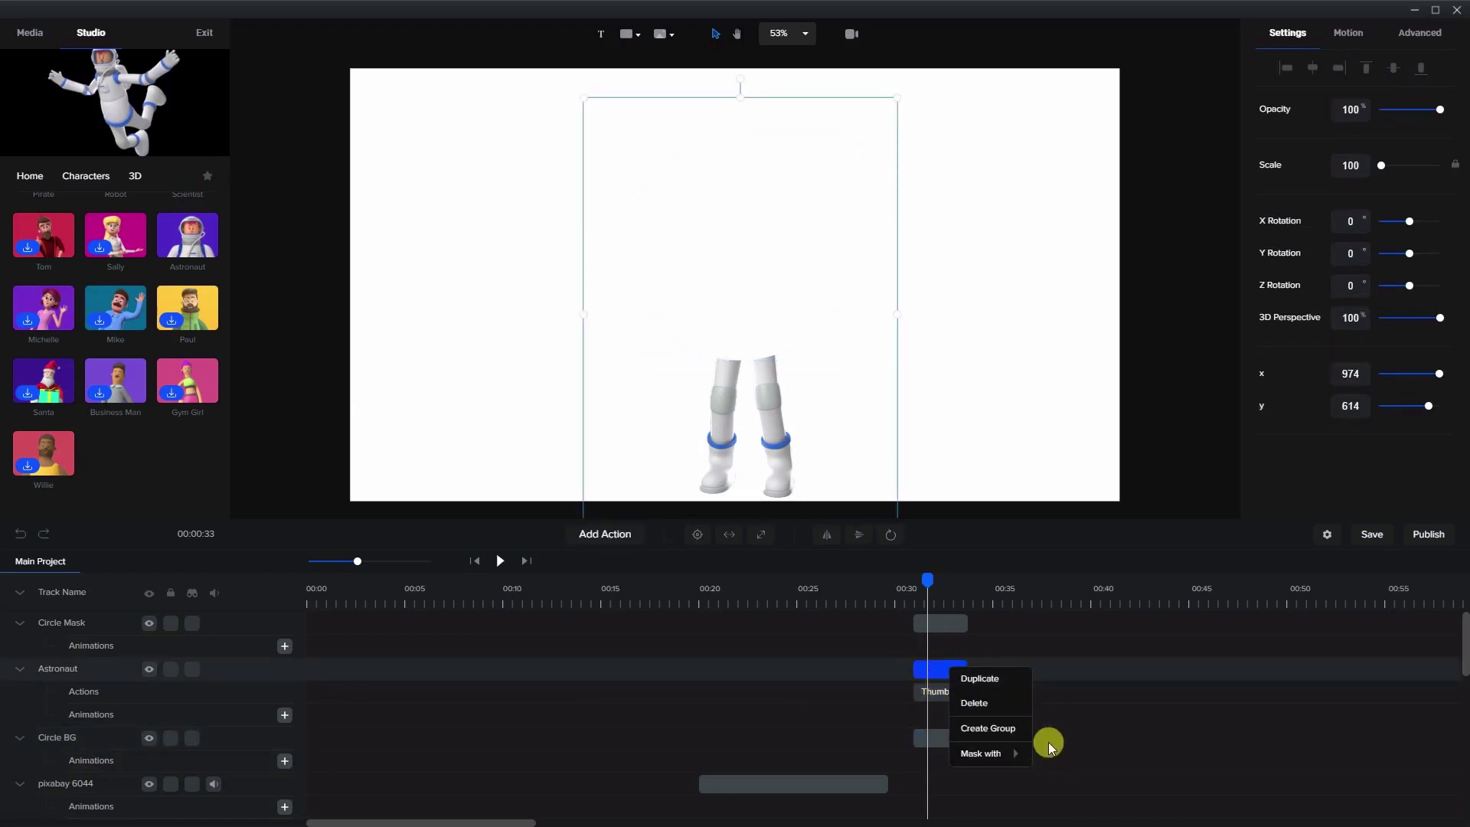
pyautogui.moveTo(1005, 758)
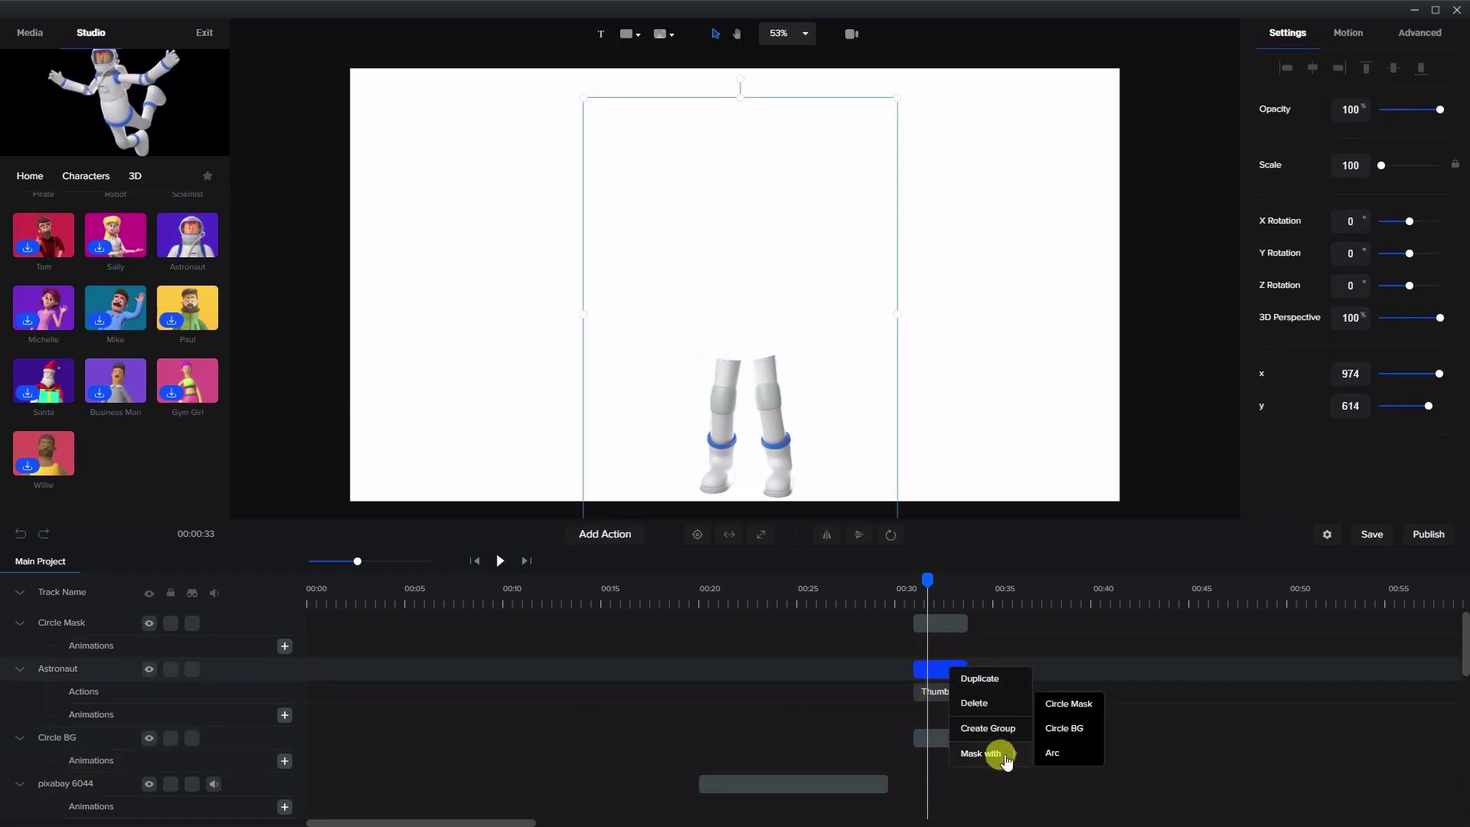
pyautogui.click(1070, 706)
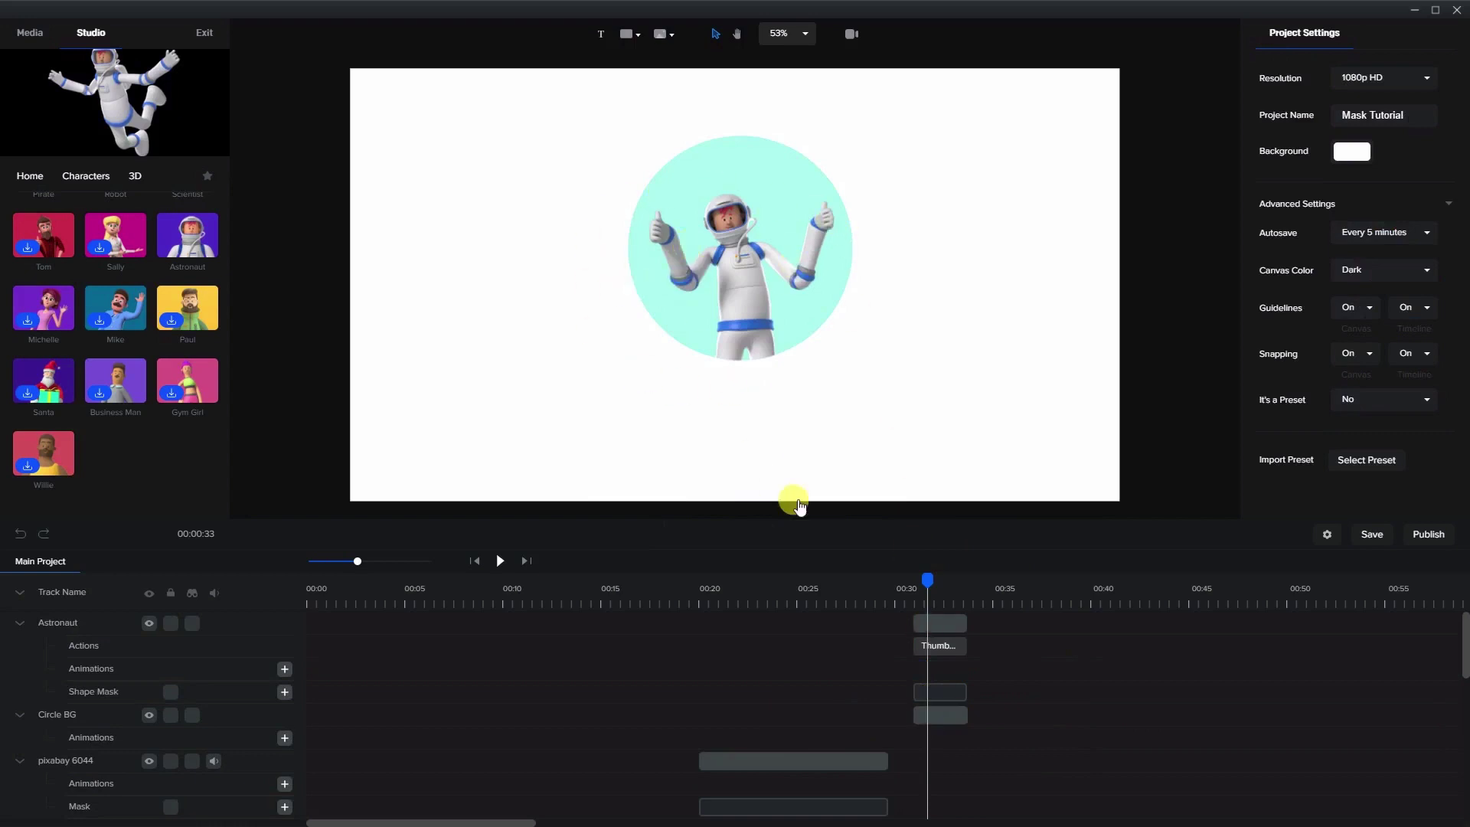
pyautogui.click(943, 626)
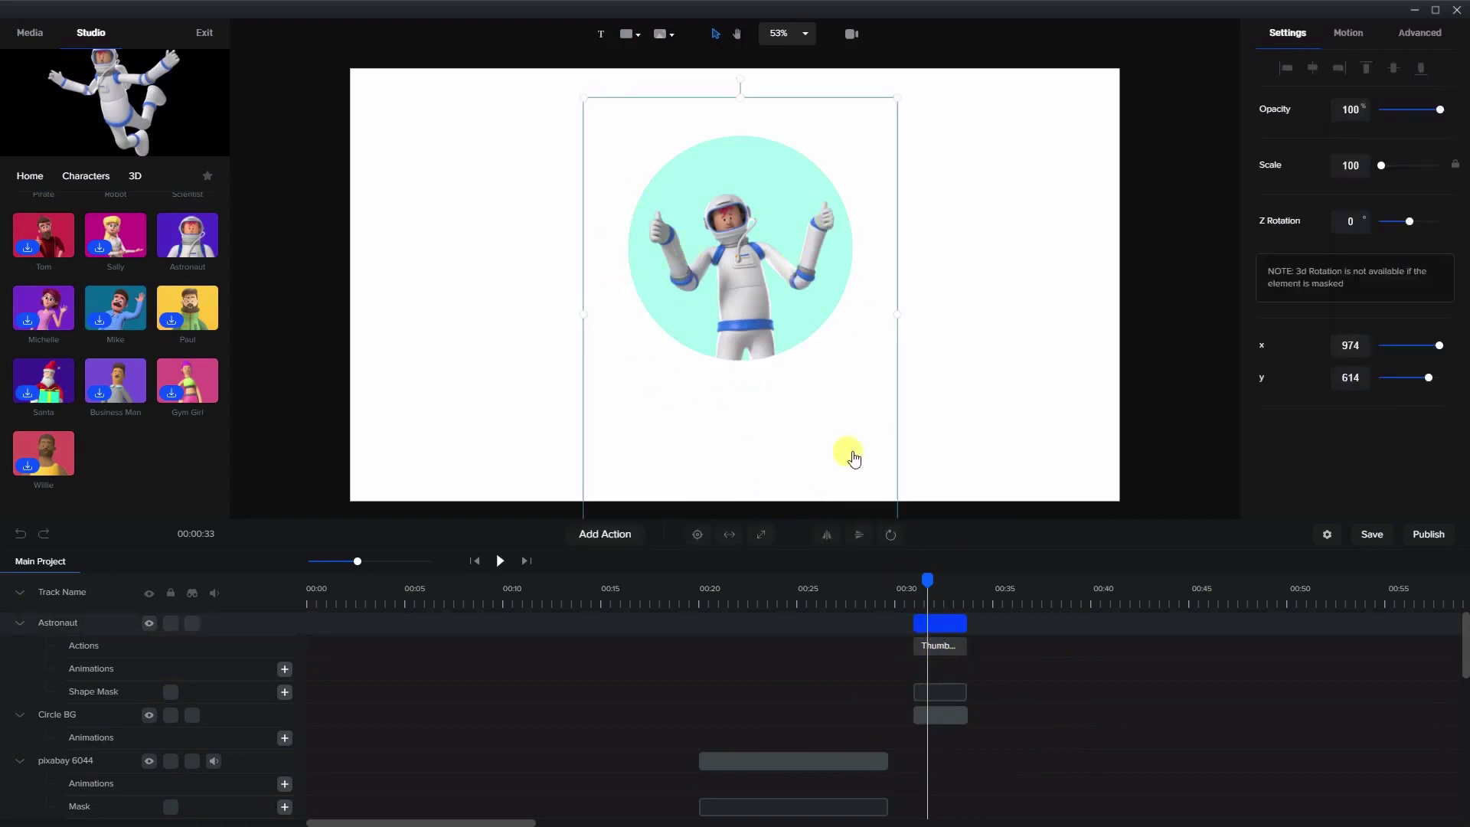
pyautogui.moveTo(846, 452)
pyautogui.mouseDown()
pyautogui.moveTo(872, 381)
pyautogui.moveTo(809, 353)
pyautogui.moveTo(778, 485)
pyautogui.moveTo(955, 449)
pyautogui.moveTo(816, 394)
pyautogui.moveTo(916, 503)
pyautogui.moveTo(883, 397)
pyautogui.moveTo(843, 443)
pyautogui.mouseUp()
# - Play back from 00:30 to watch the masked astronaut over the mint Circle BG
pyautogui.click(910, 603)
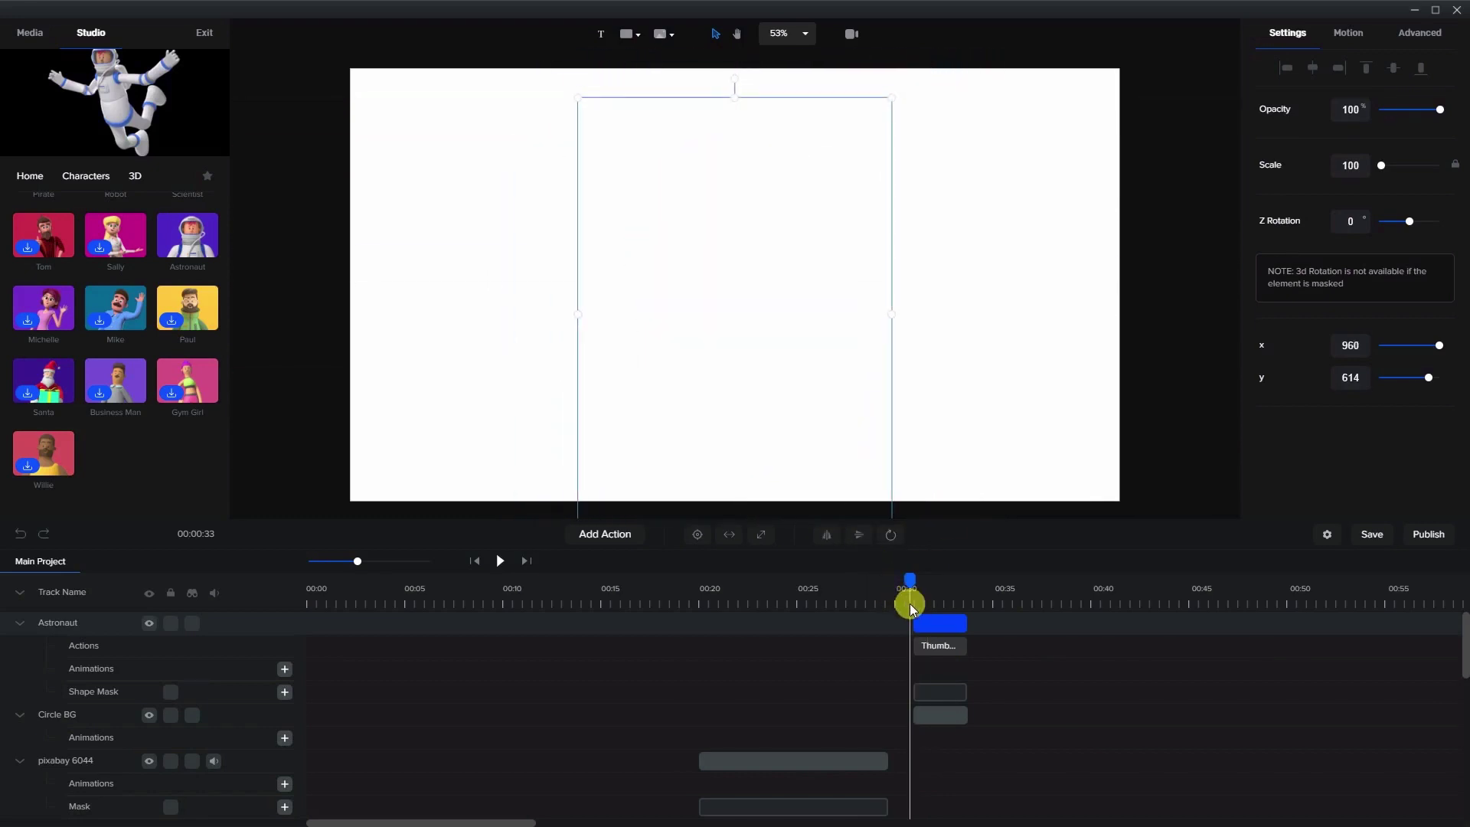
pyautogui.click(499, 561)
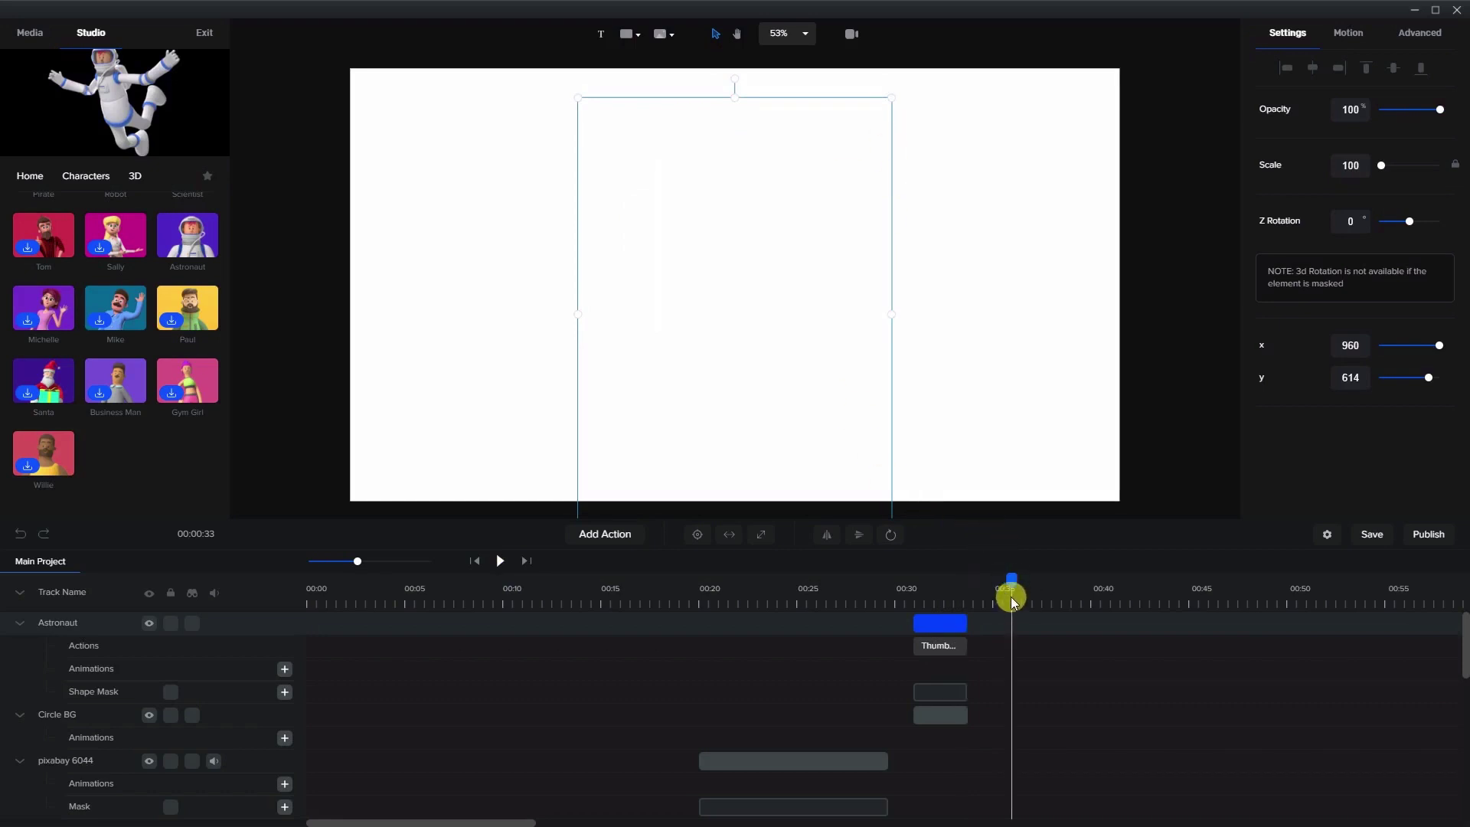
pyautogui.click(914, 212)
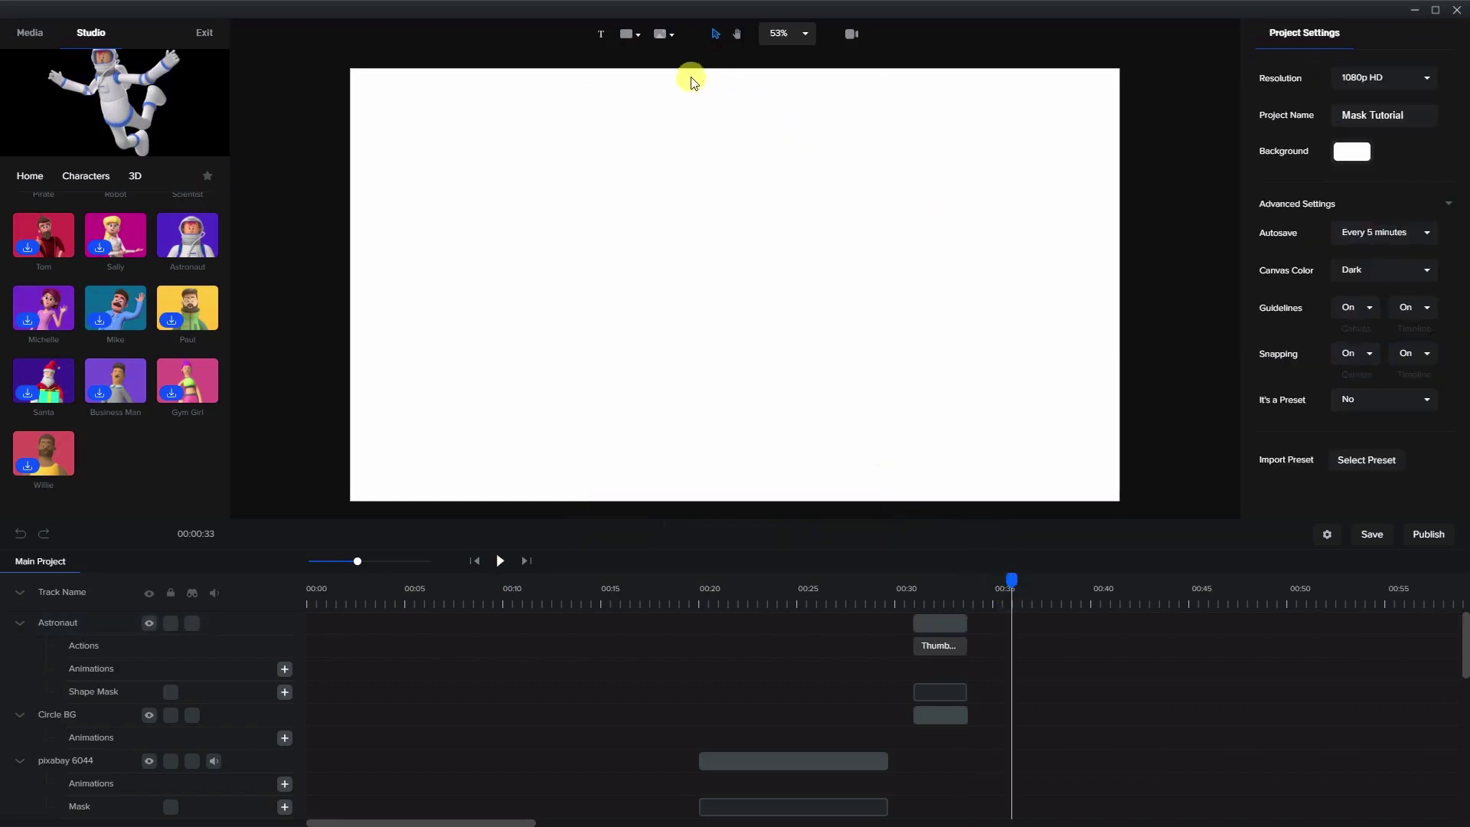
# - Add the YouTube logo shape from the shapes list to the canvas
pyautogui.click(628, 34)
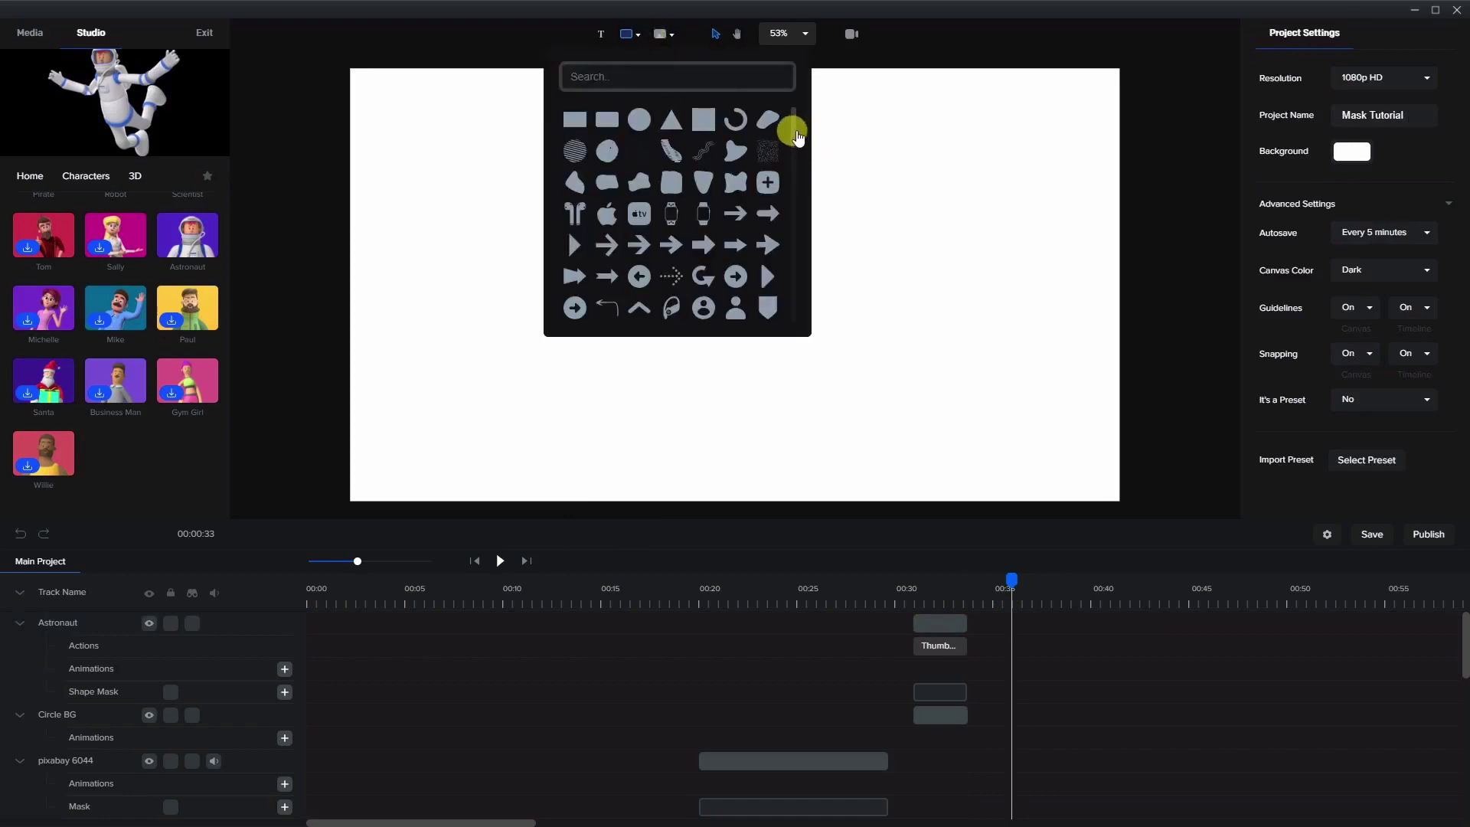
pyautogui.moveTo(796, 137); pyautogui.dragTo(791, 308)
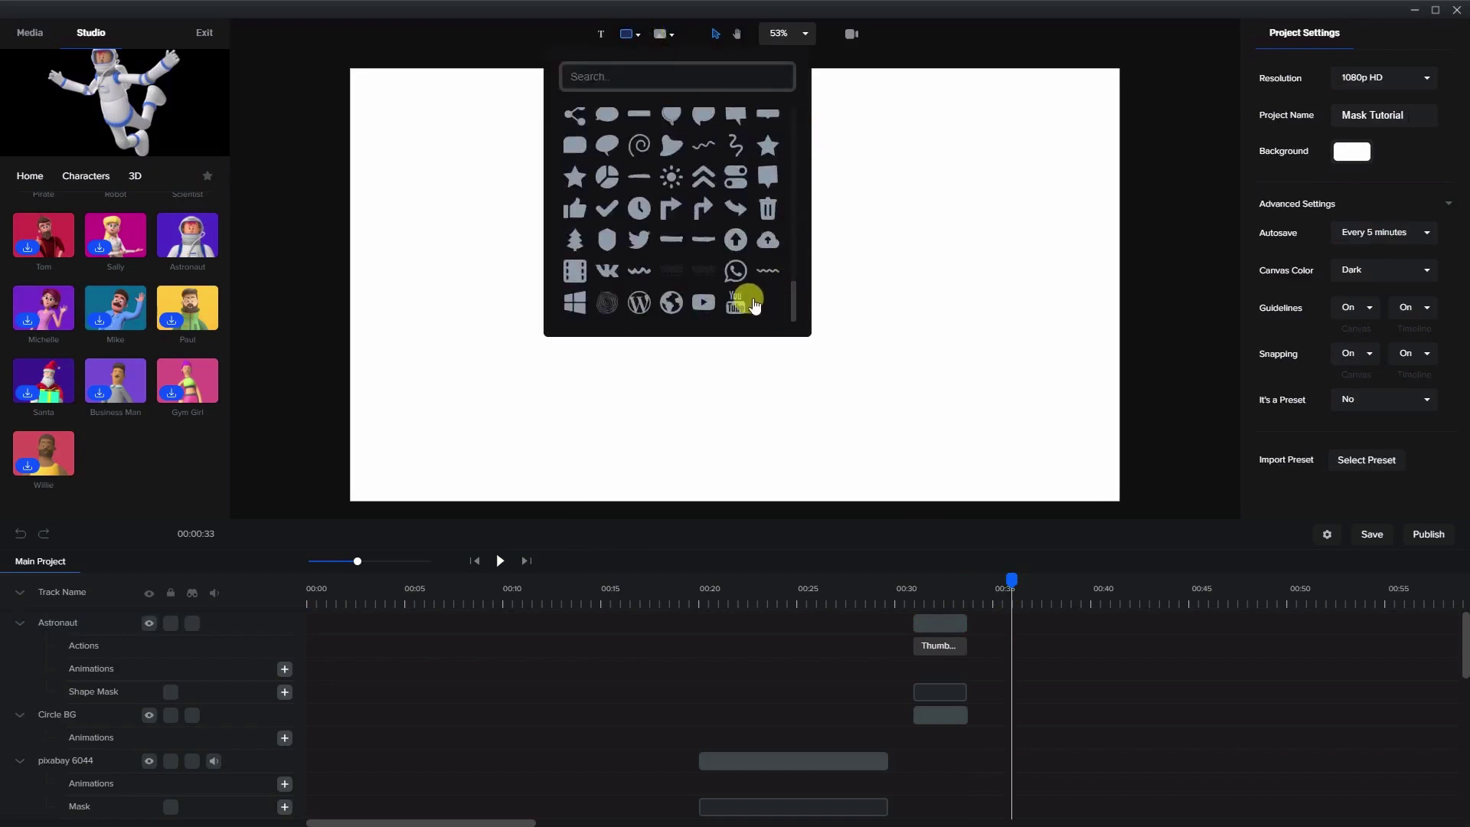
pyautogui.click(703, 304)
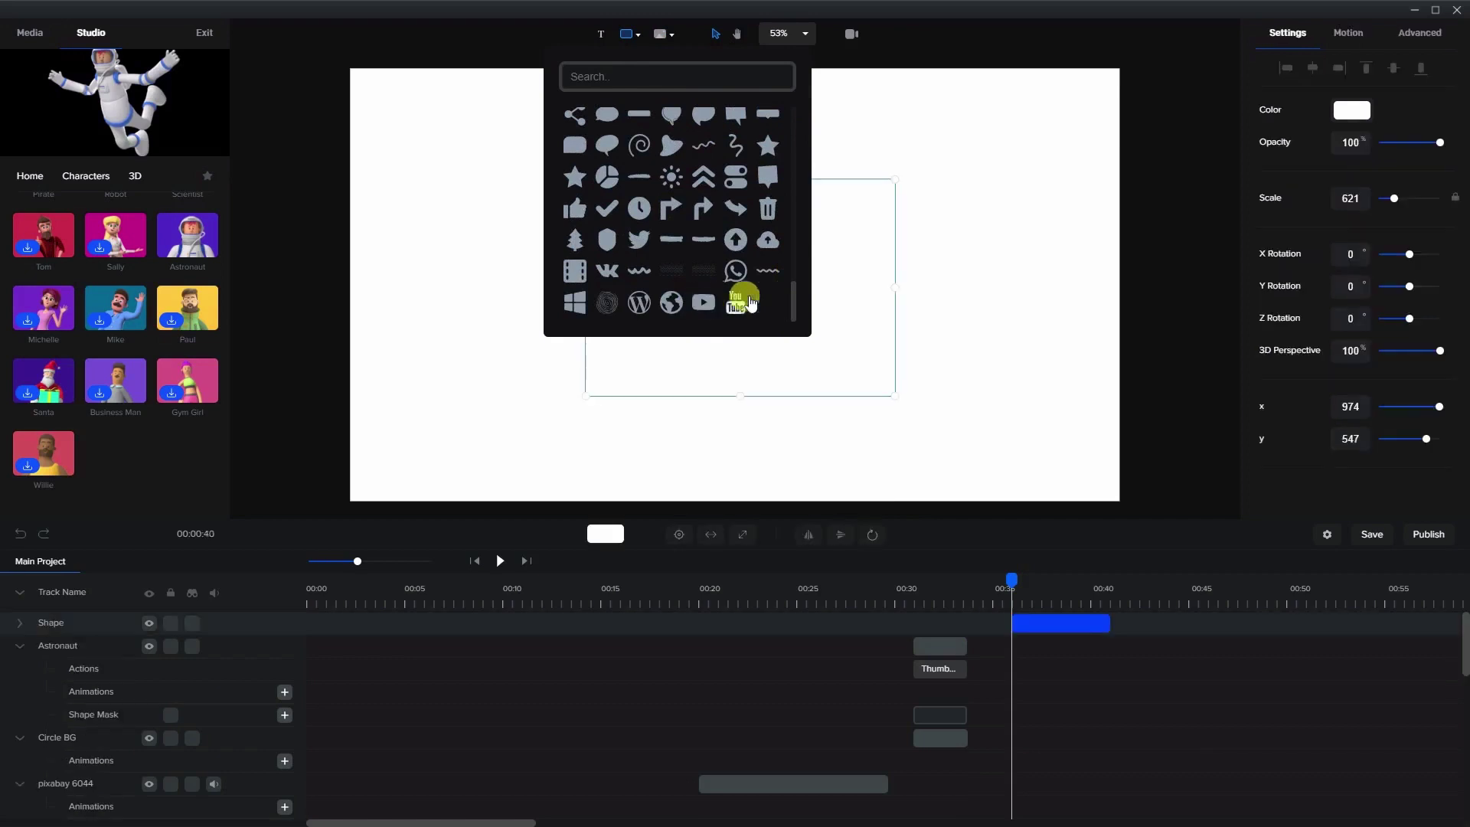
pyautogui.click(918, 298)
# - Scale the logo up to about 736, centre it on the canvas, and make it white
pyautogui.click(612, 214)
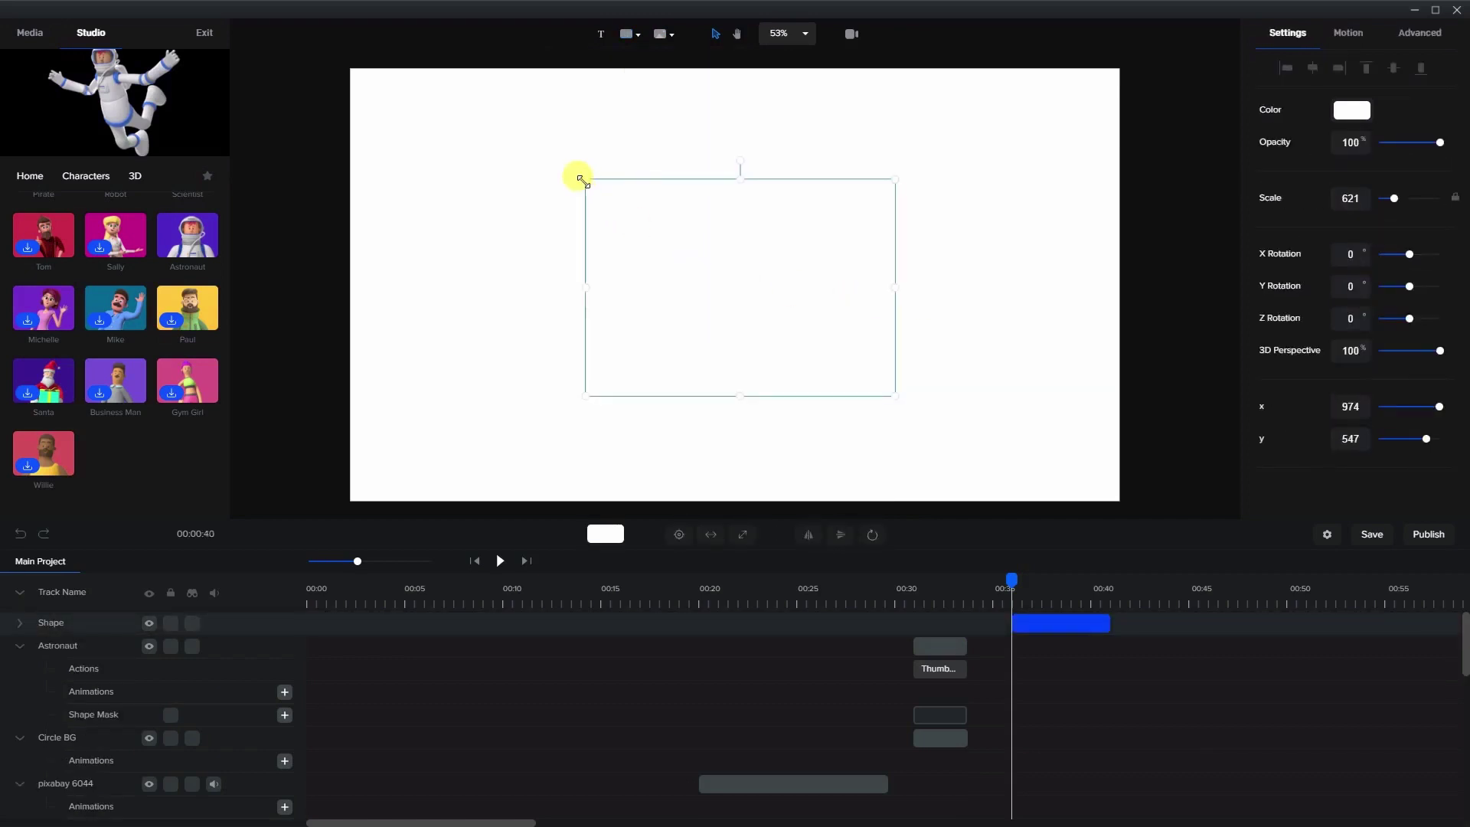
pyautogui.moveTo(584, 181); pyautogui.dragTo(526, 139)
pyautogui.moveTo(894, 396); pyautogui.dragTo(941, 428)
pyautogui.click(1336, 110)
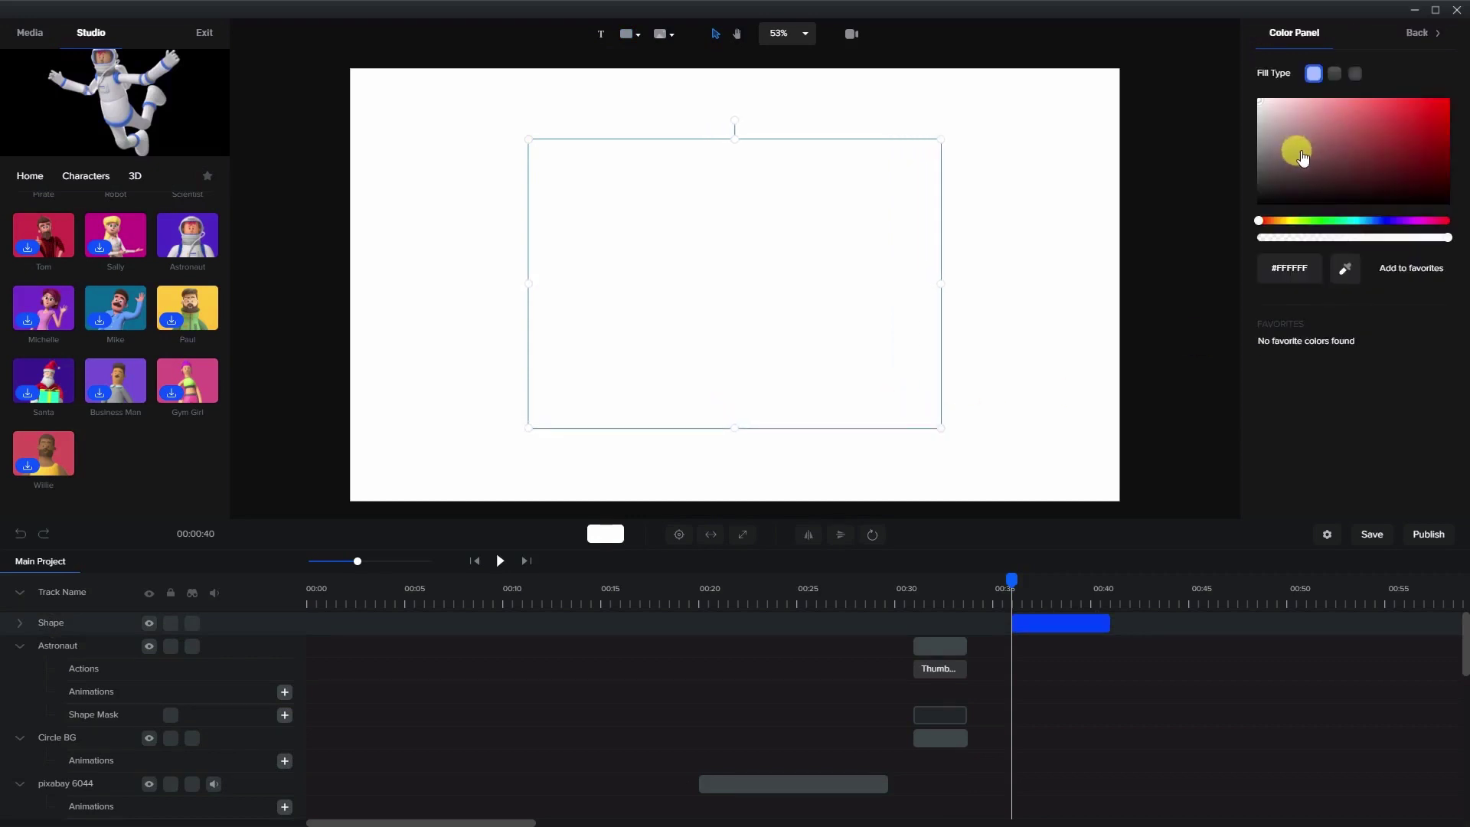
pyautogui.moveTo(1296, 148); pyautogui.dragTo(1238, 103)
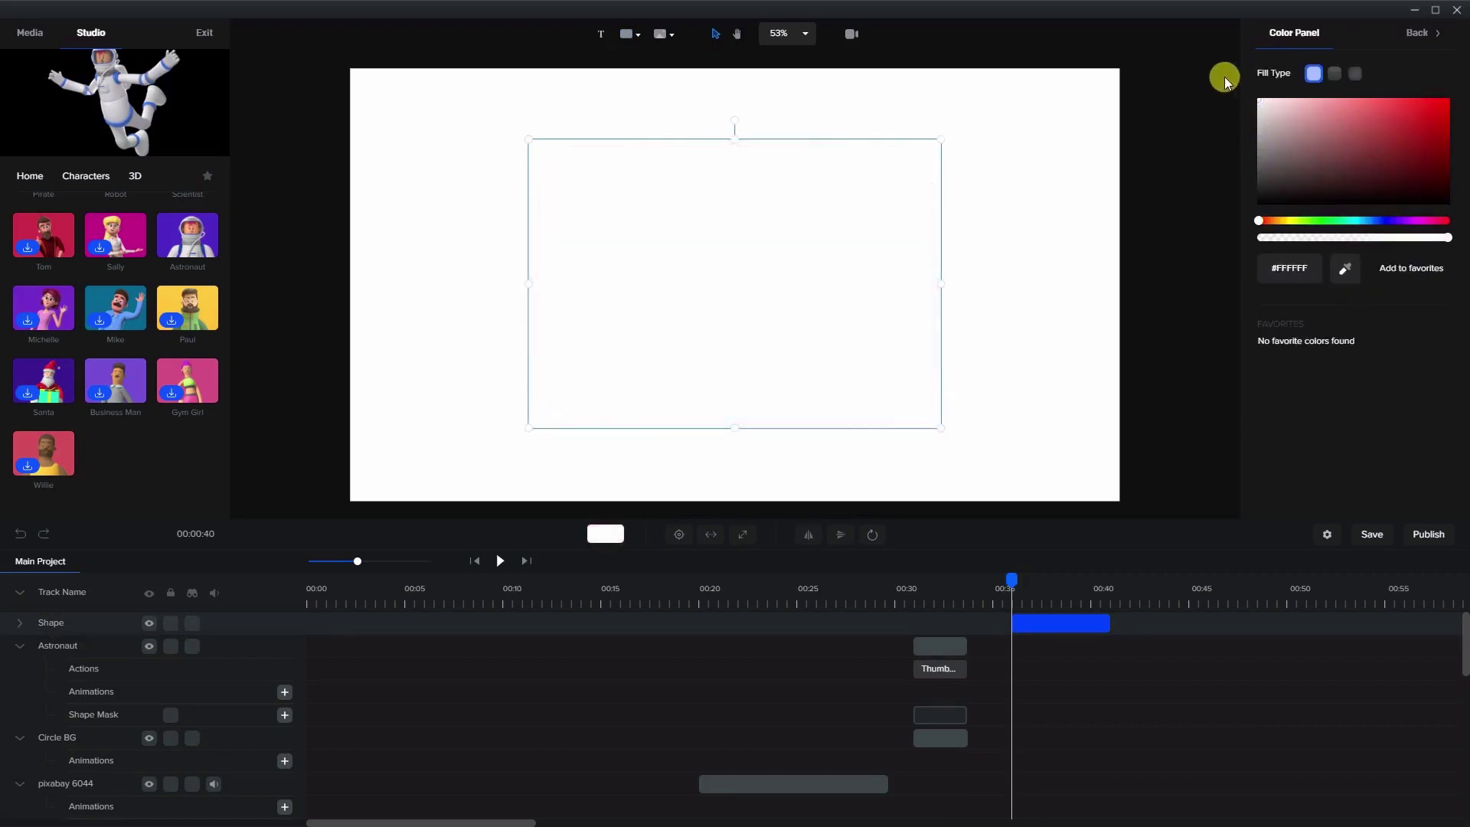
pyautogui.click(1038, 216)
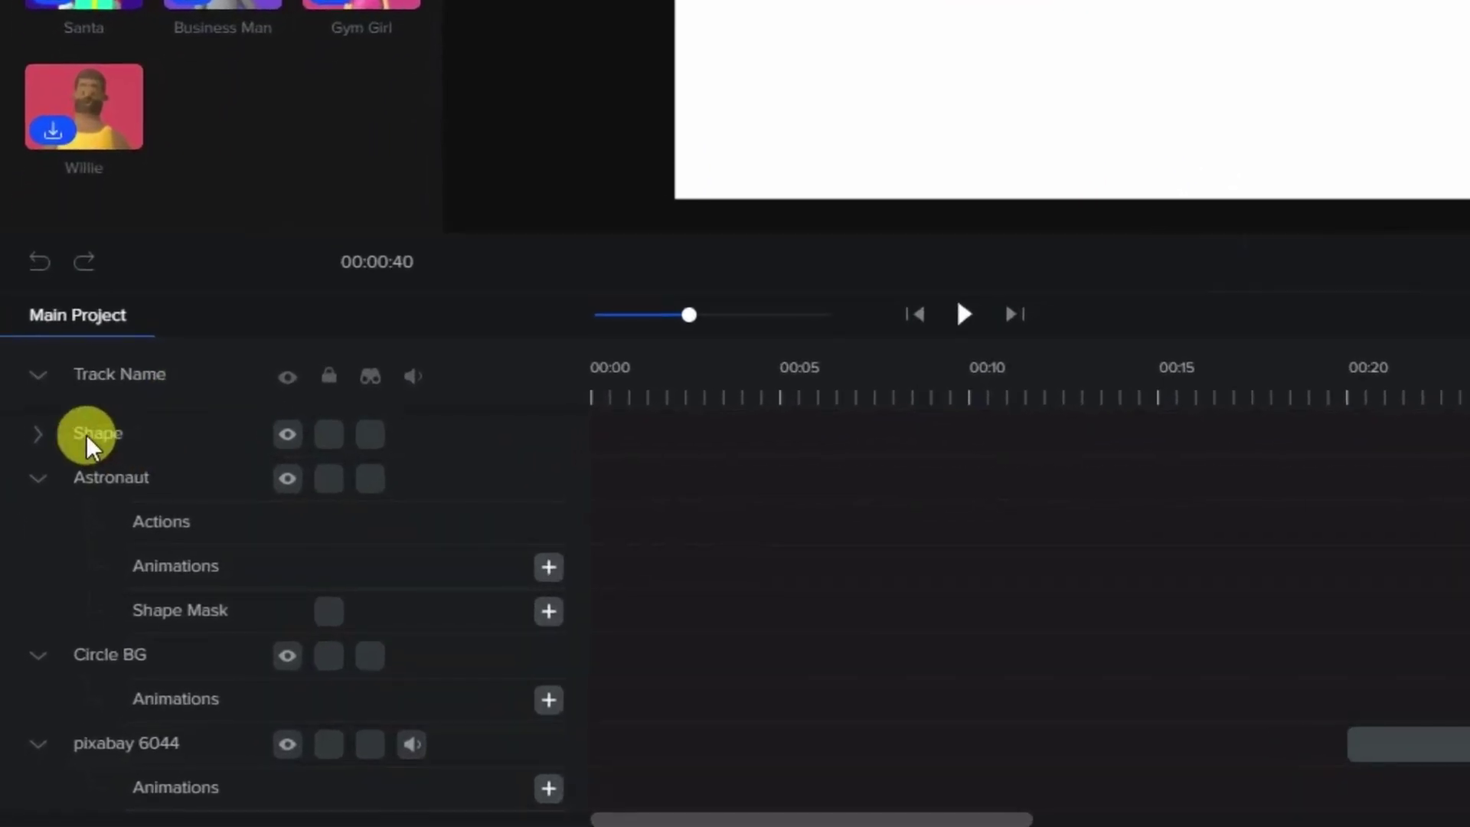
# - Rename the white YouTube-logo Shape track to 'Logo'
pyautogui.doubleClick(48, 622)
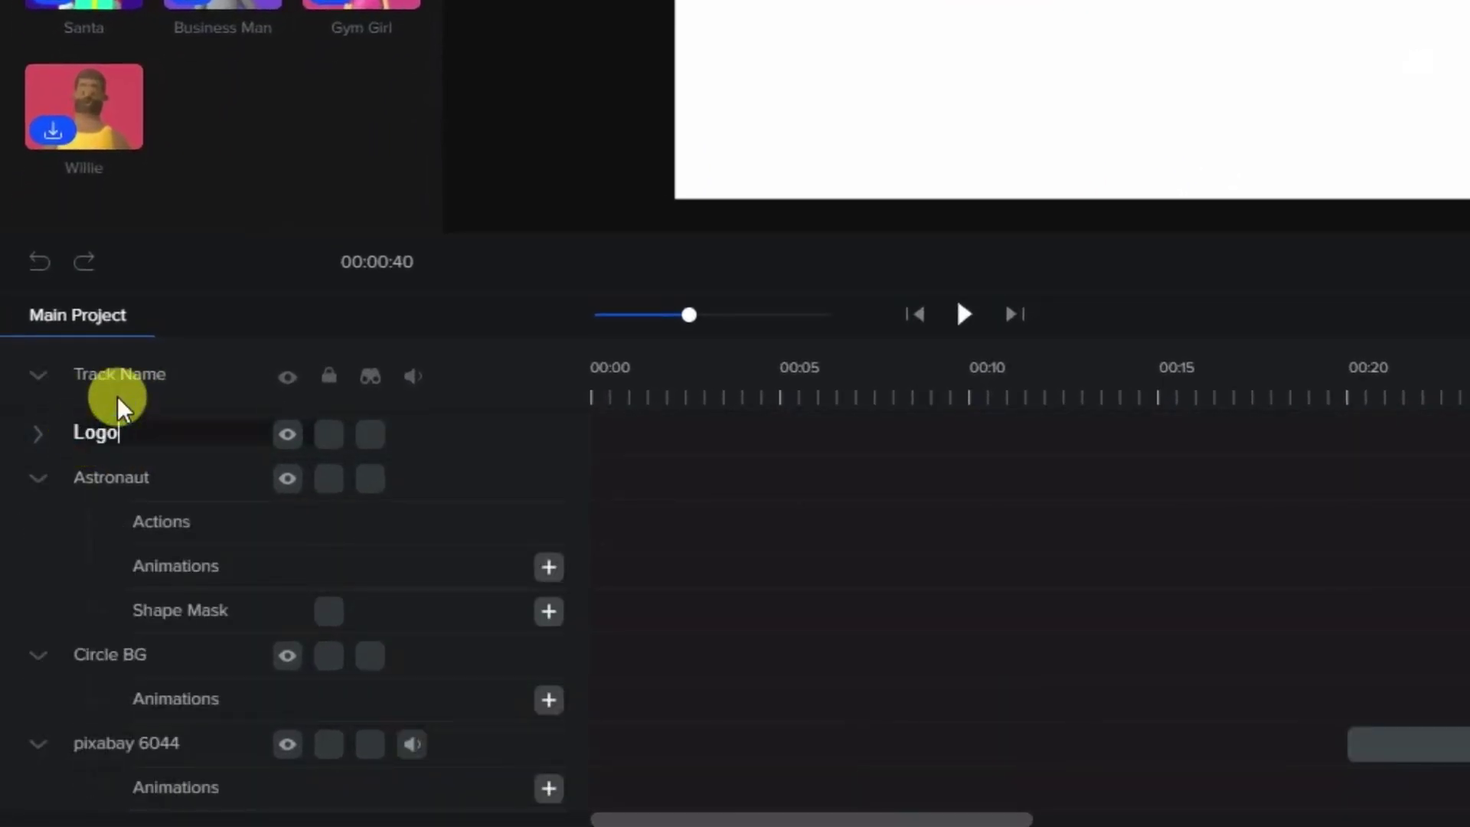
pyautogui.press('Return')
pyautogui.click(1151, 602)
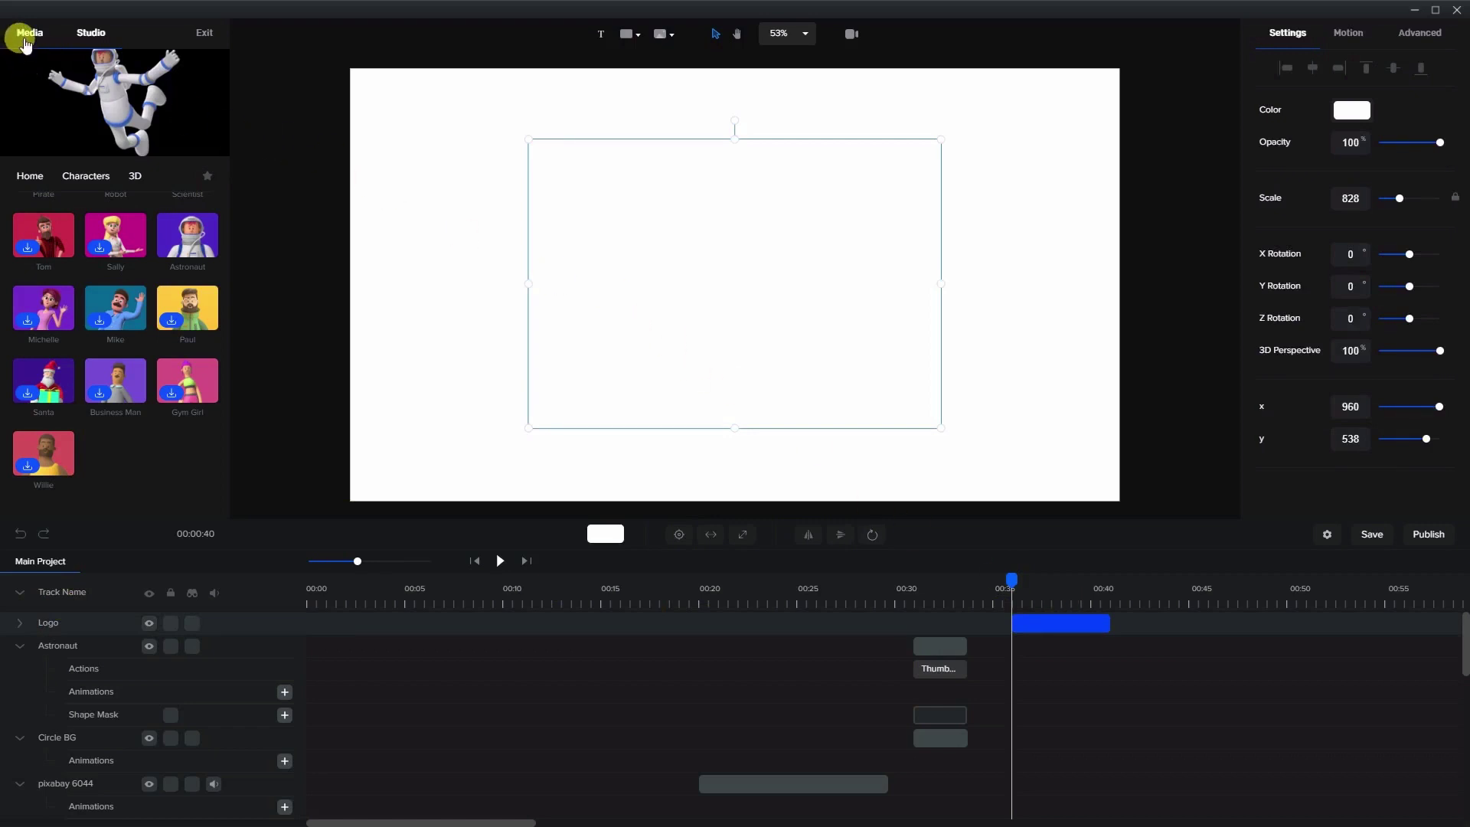
# - Add the pixabay 6044 video full-frame on the canvas and stretch the Logo clip to 00:50
pyautogui.click(25, 39)
pyautogui.click(88, 261)
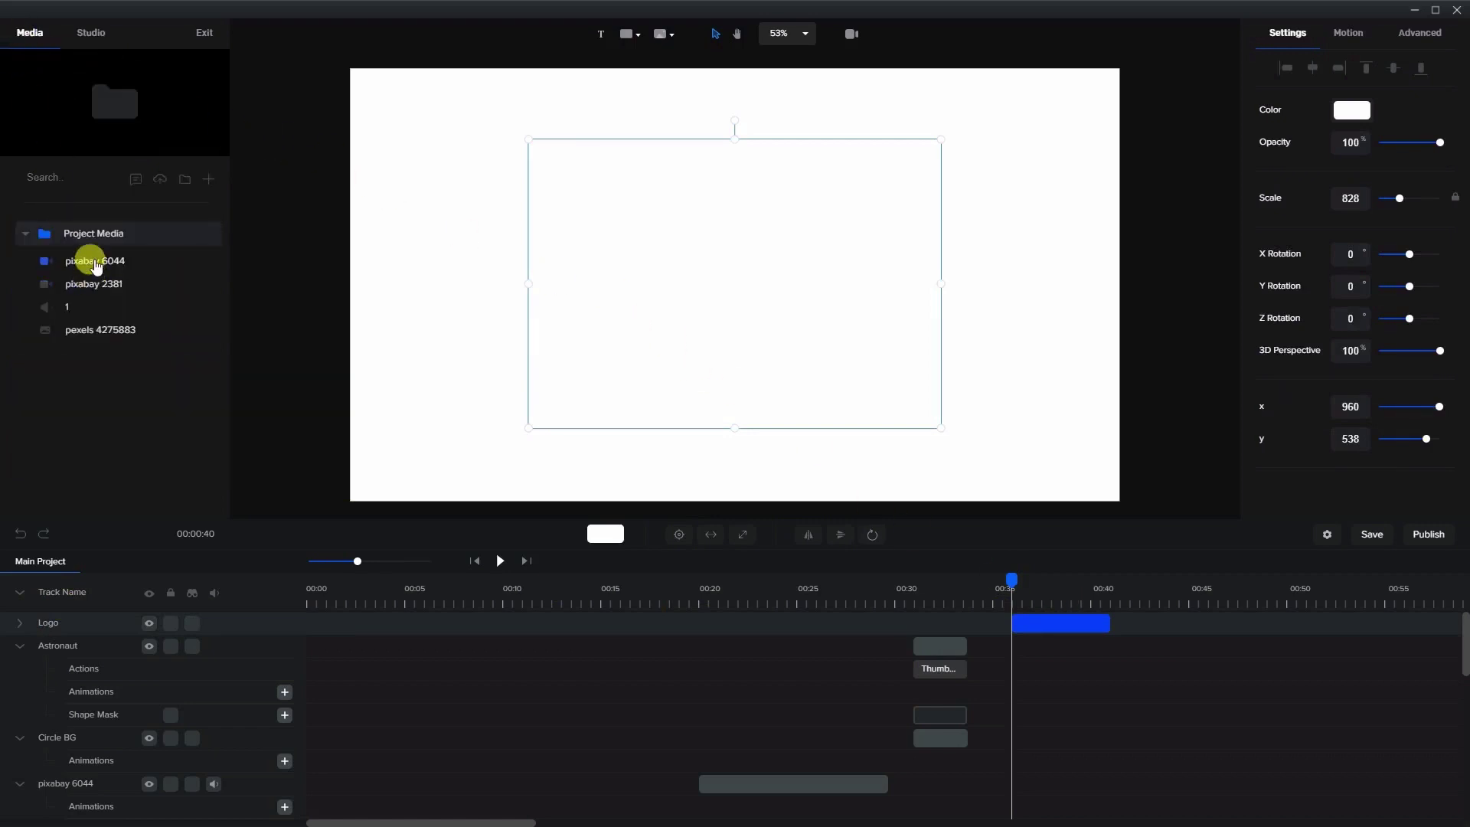
pyautogui.click(95, 264)
pyautogui.moveTo(98, 267); pyautogui.dragTo(765, 274)
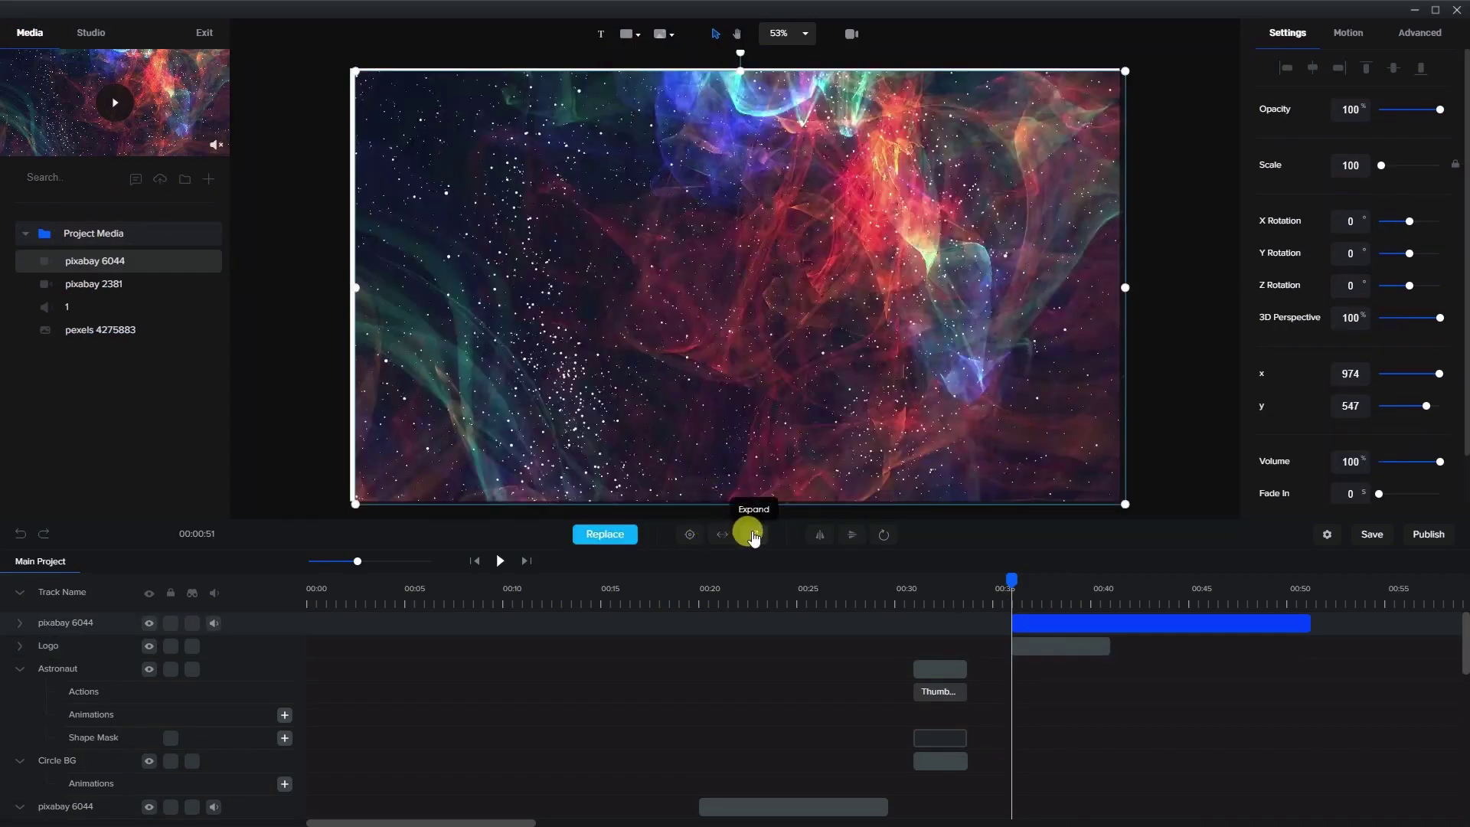
pyautogui.click(752, 536)
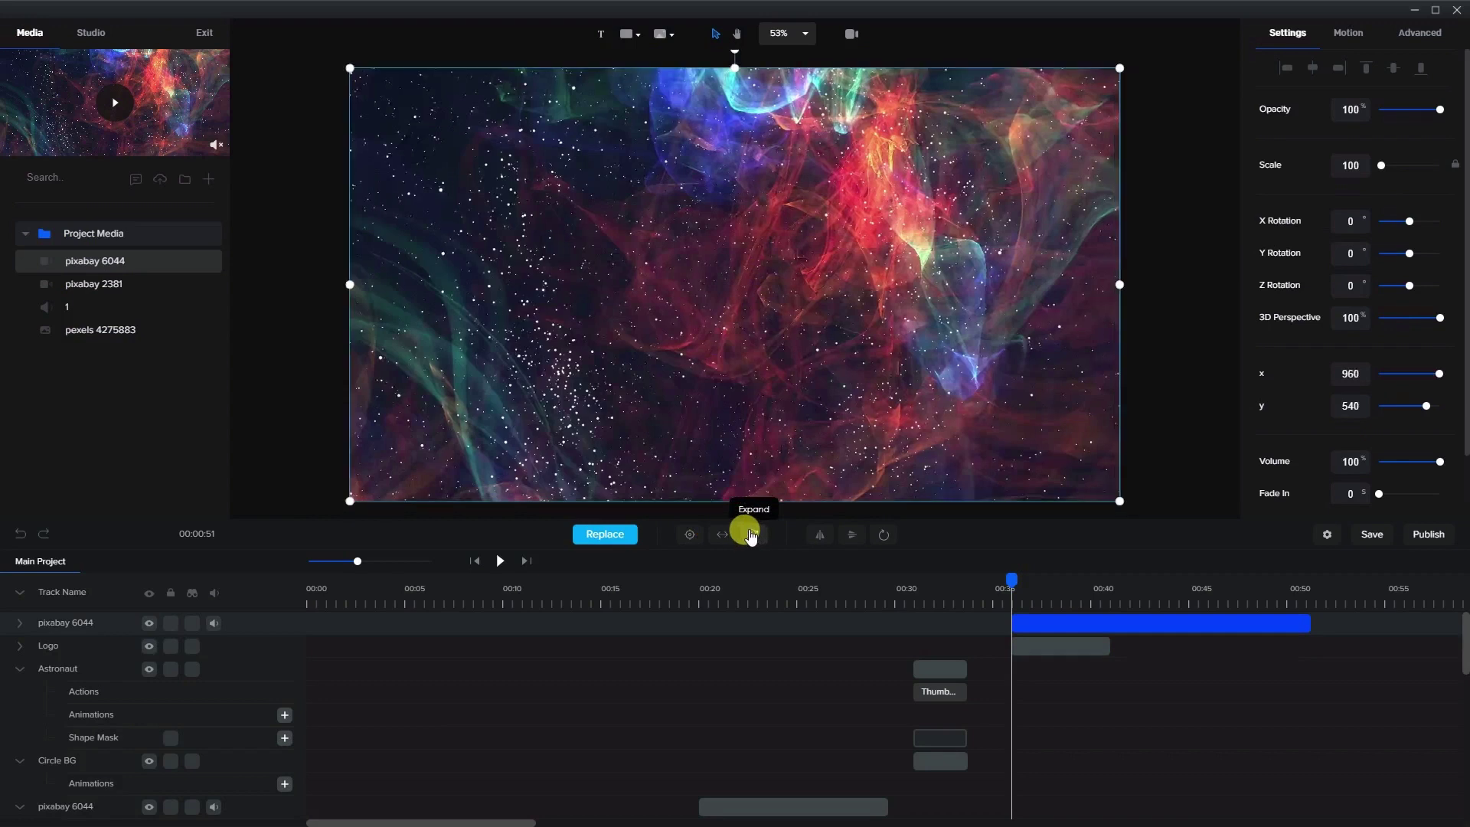
pyautogui.click(1094, 645)
pyautogui.moveTo(1103, 646); pyautogui.dragTo(1299, 656)
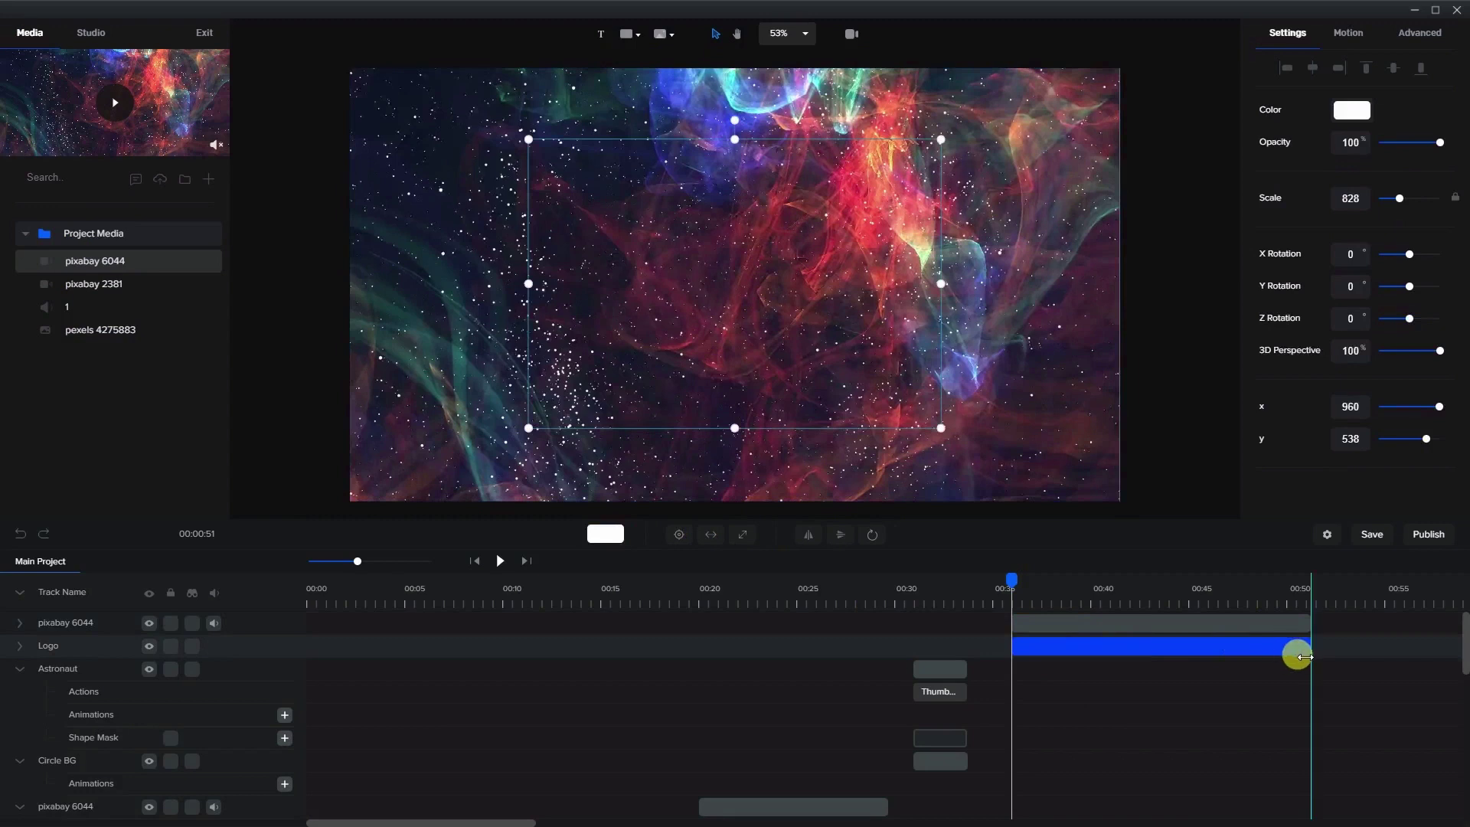
# - Apply Mask with > Logo to the pixabay 6044 clip
pyautogui.click(1091, 620)
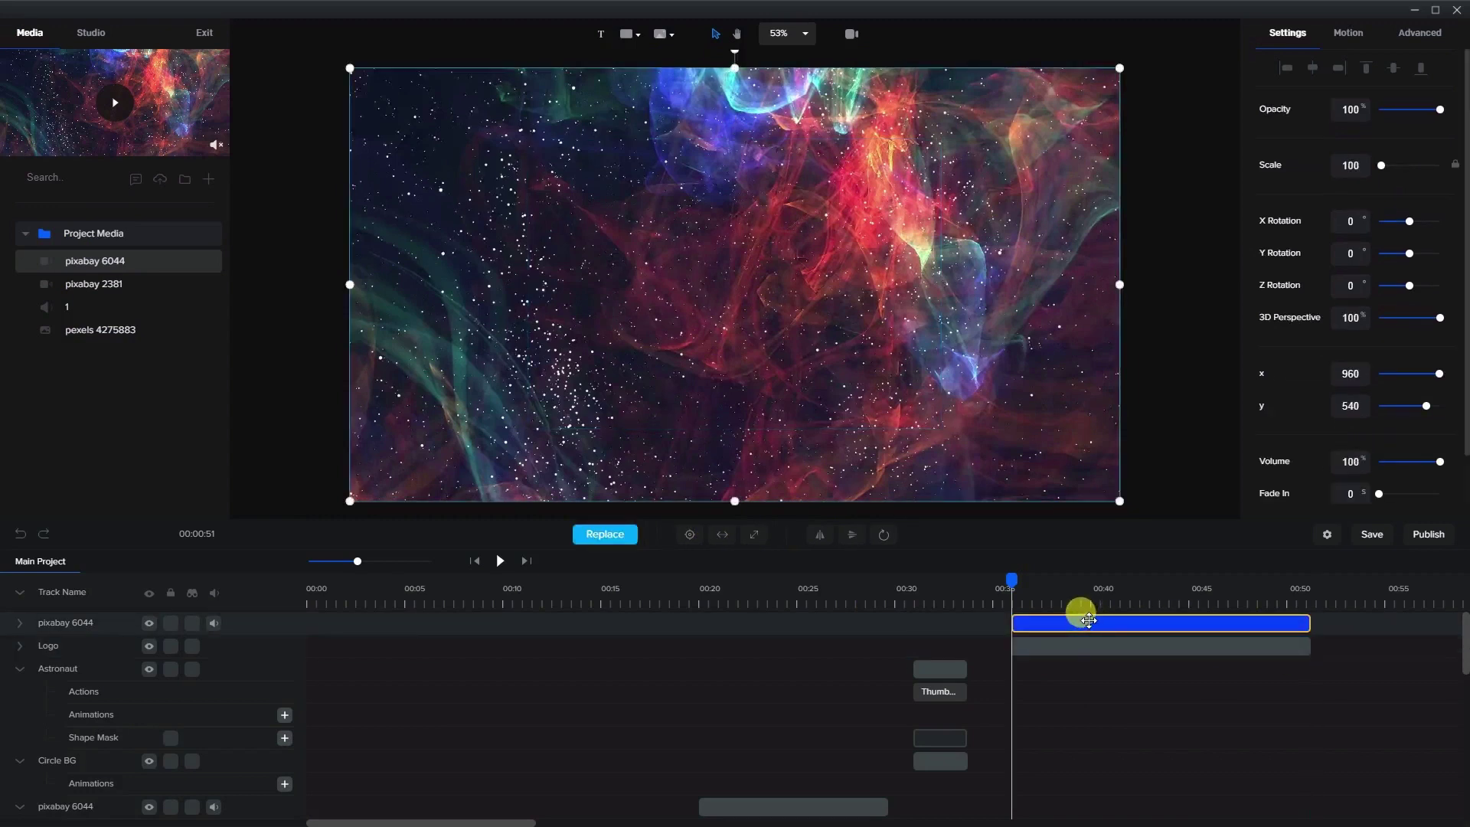
pyautogui.rightClick(1089, 620)
pyautogui.moveTo(1134, 707)
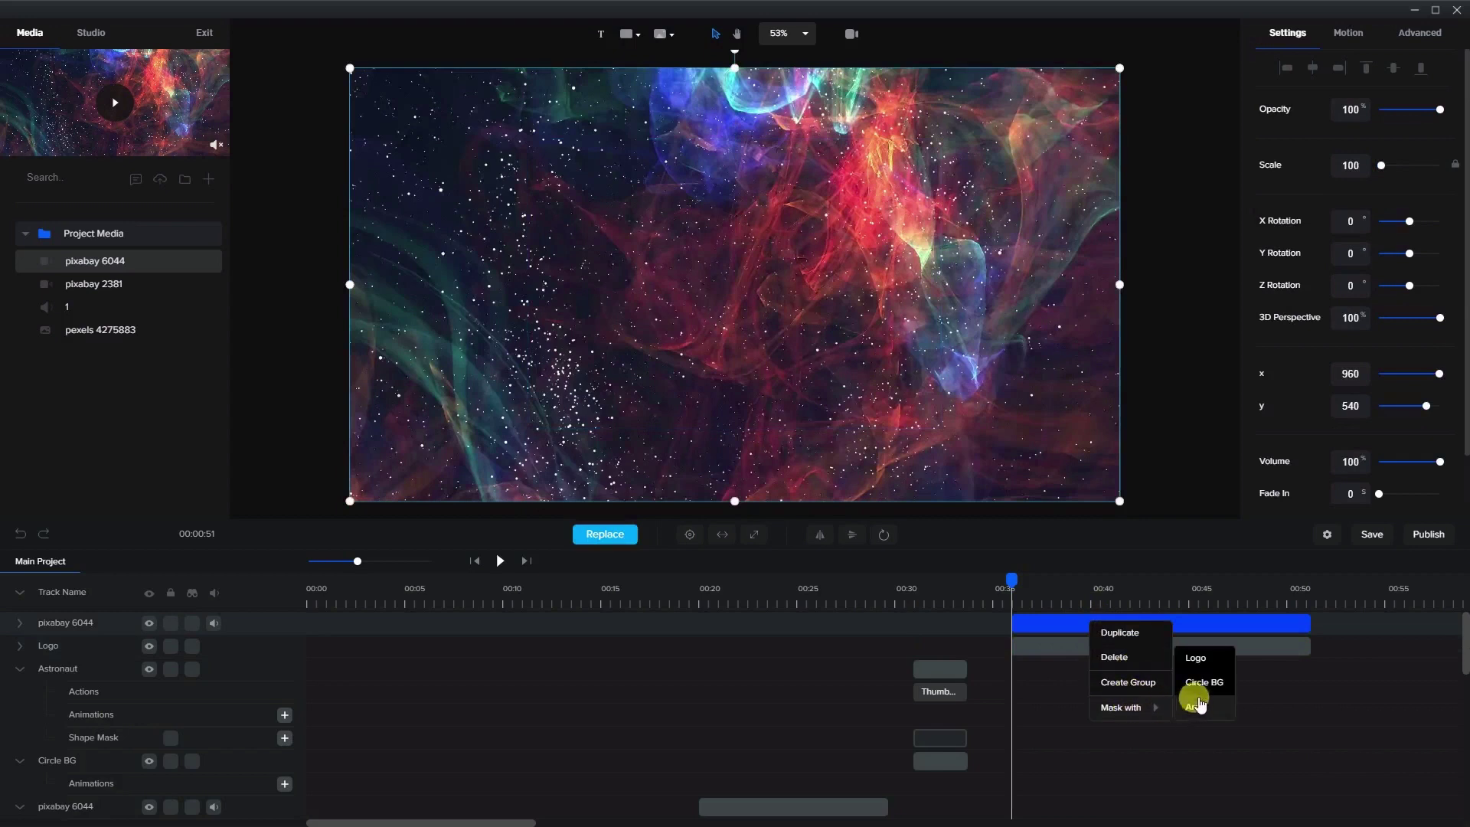
pyautogui.click(1196, 658)
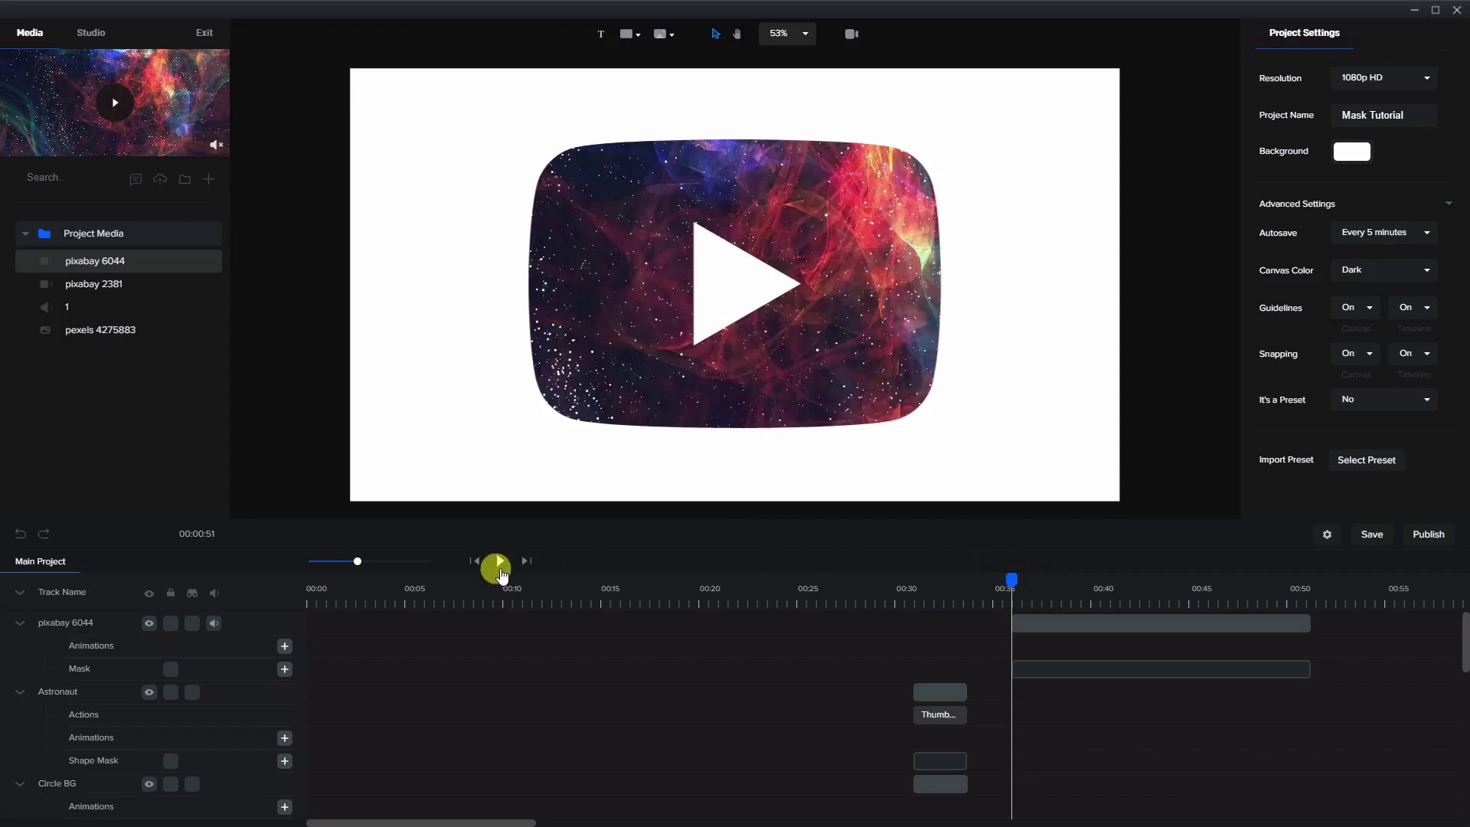
# - Play the masked nebula preview and pause it near 00:40
pyautogui.click(499, 563)
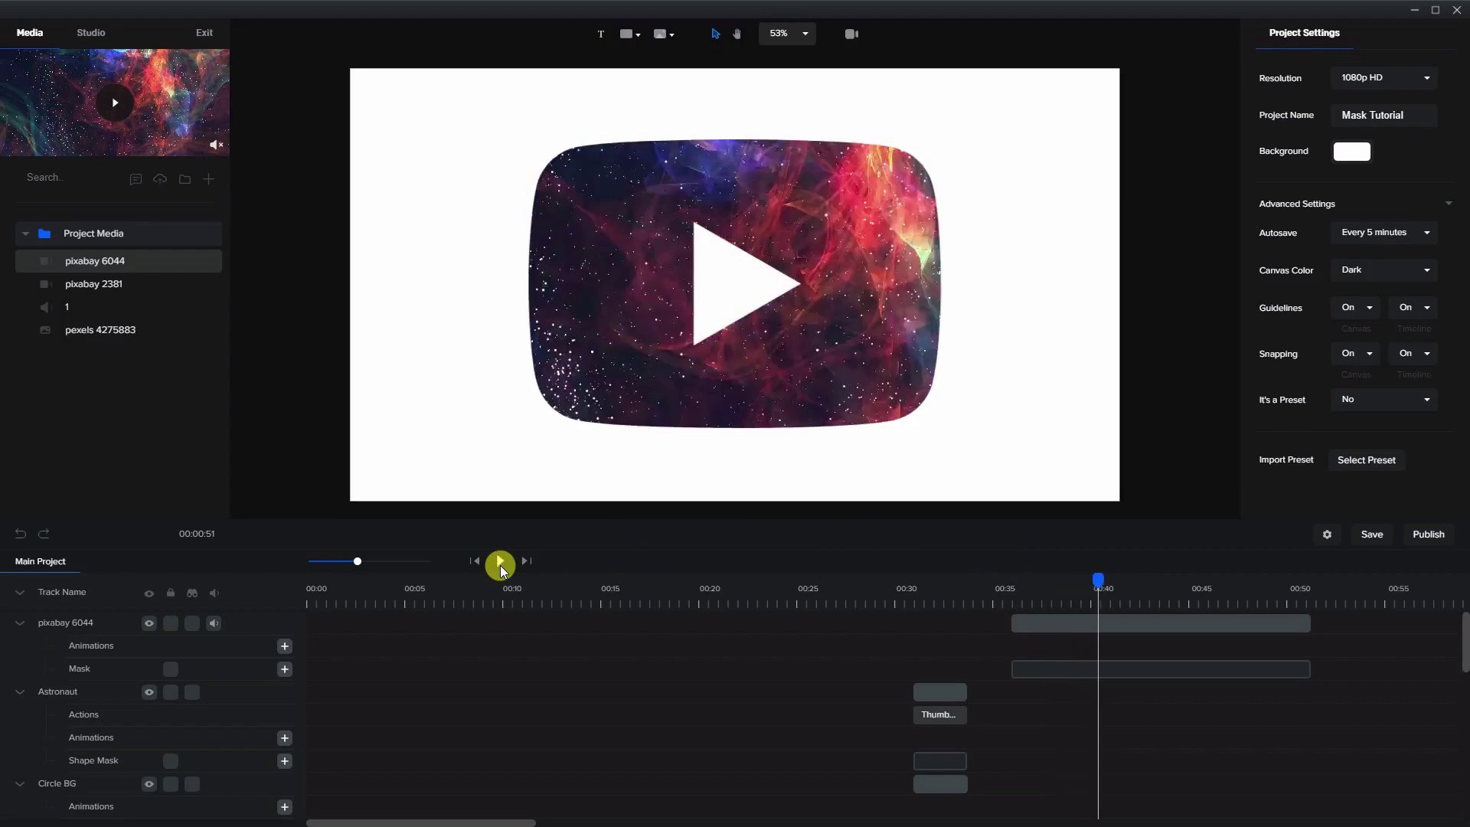
pyautogui.click(500, 563)
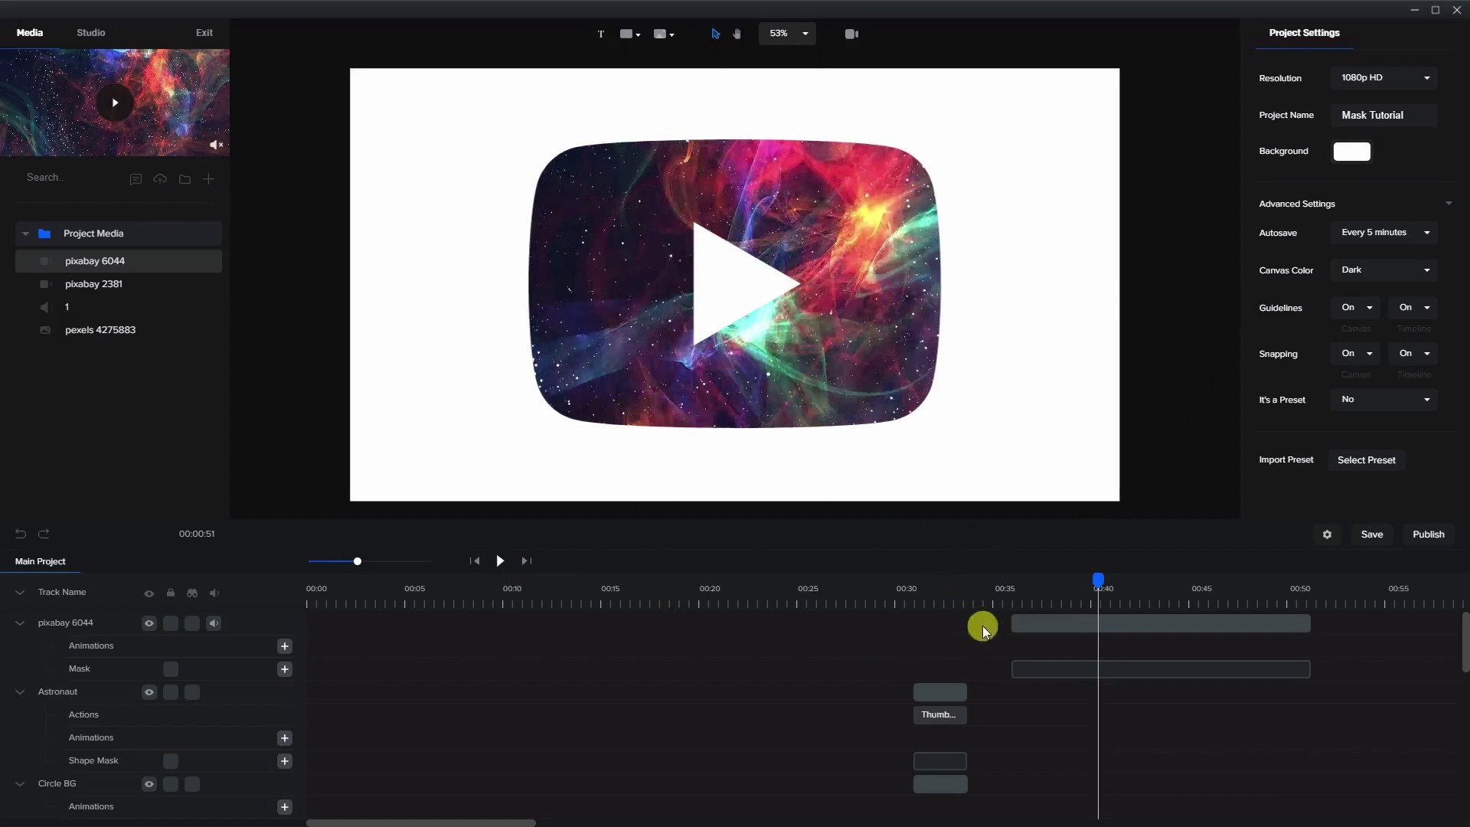
# - Set the Logo mask's Inverted setting to Yes so the nebula surrounds the logo
pyautogui.click(1070, 671)
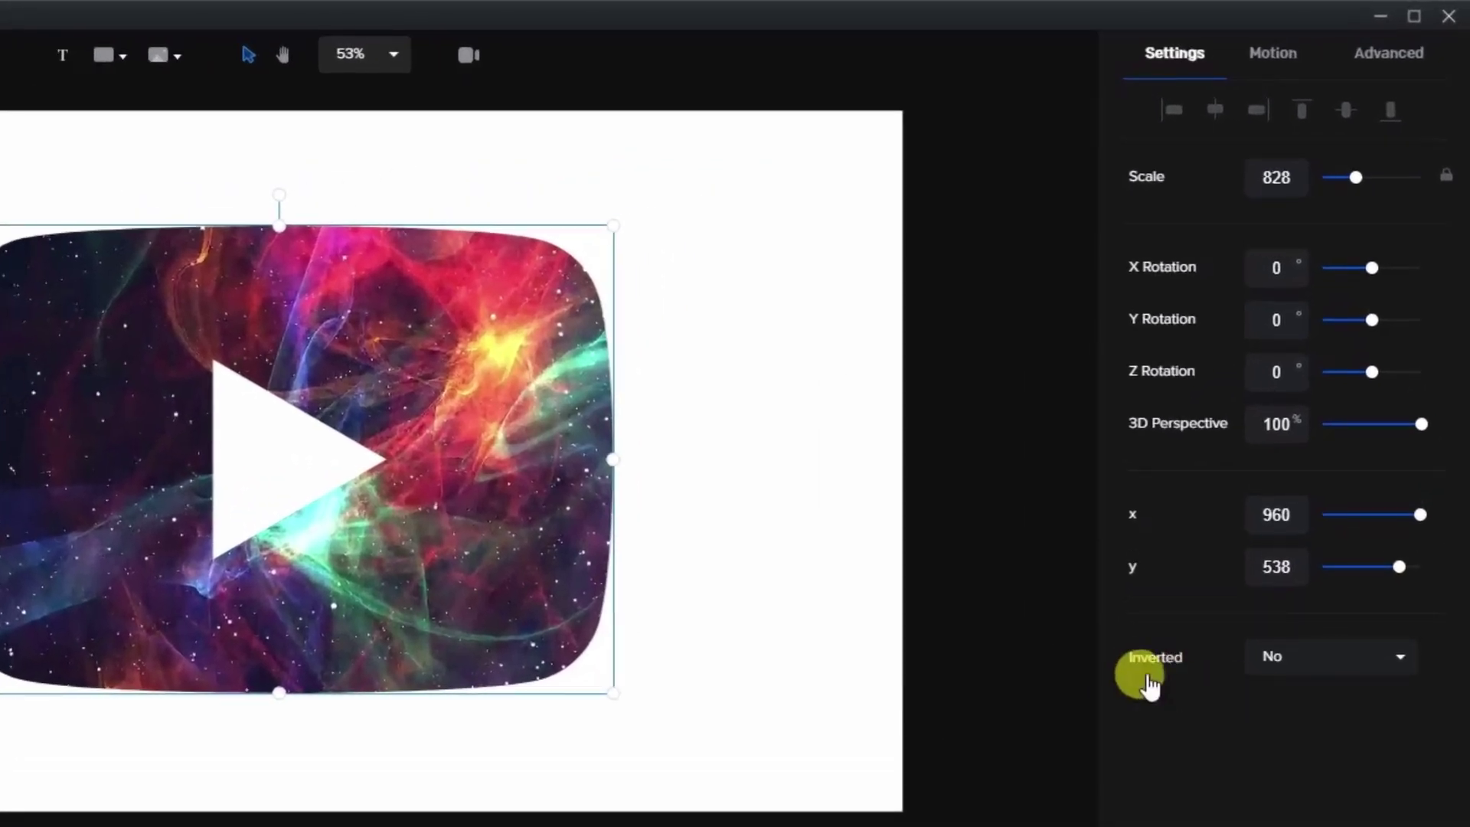
pyautogui.click(1289, 662)
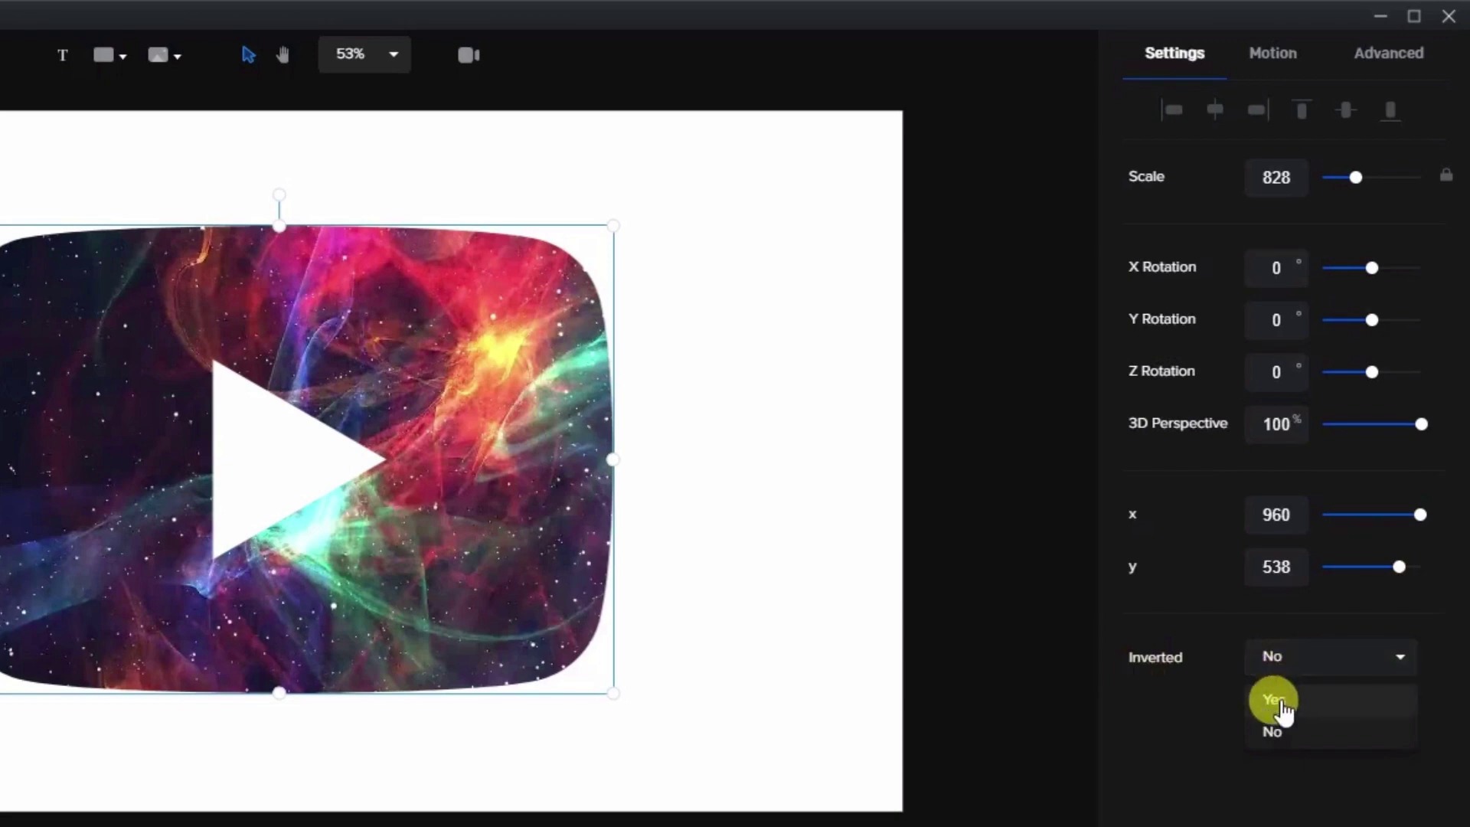
pyautogui.click(1275, 700)
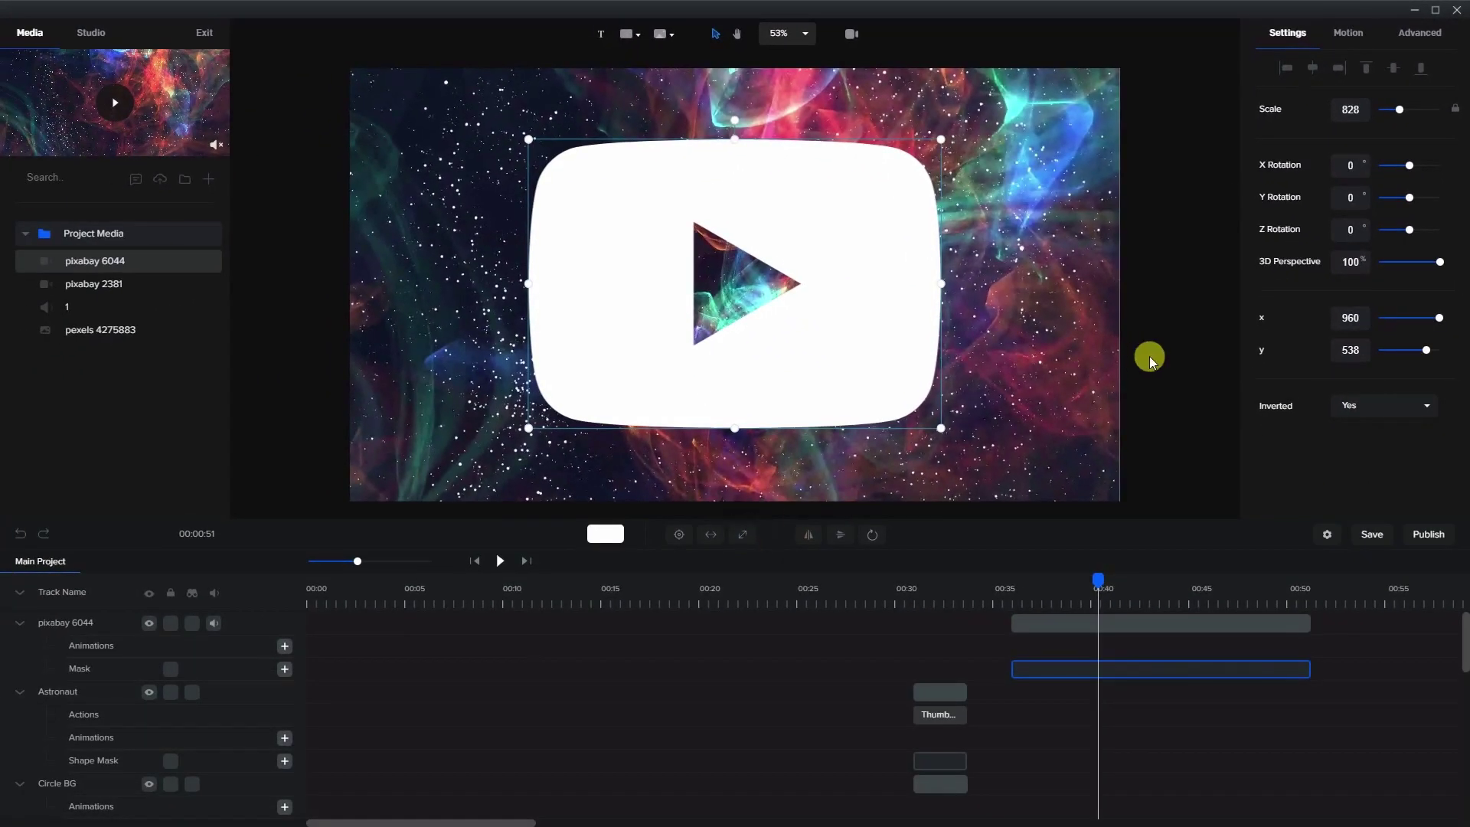
pyautogui.click(1061, 361)
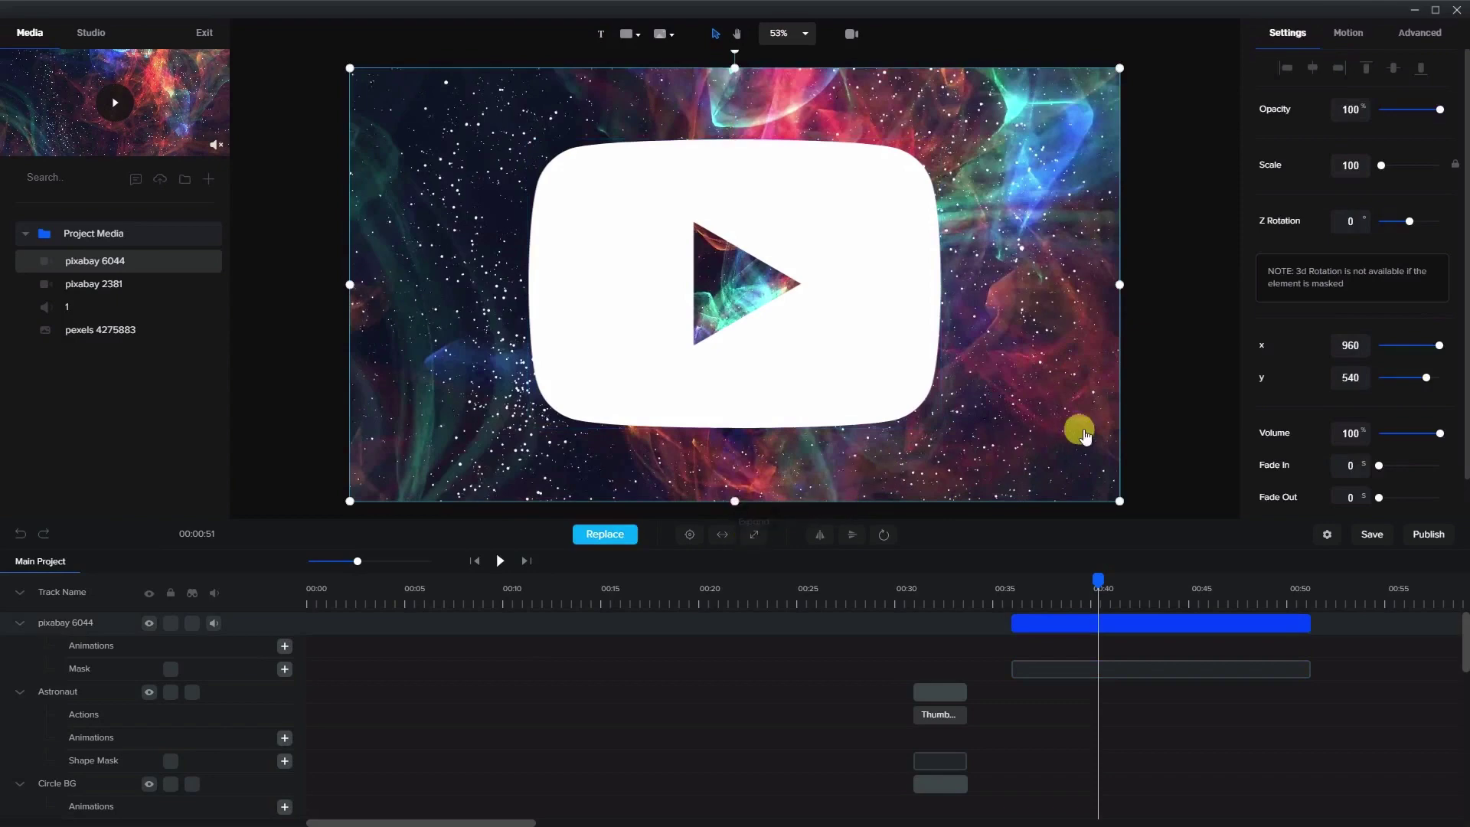
# - Deselect the video and play the inverted-mask preview
pyautogui.click(1125, 427)
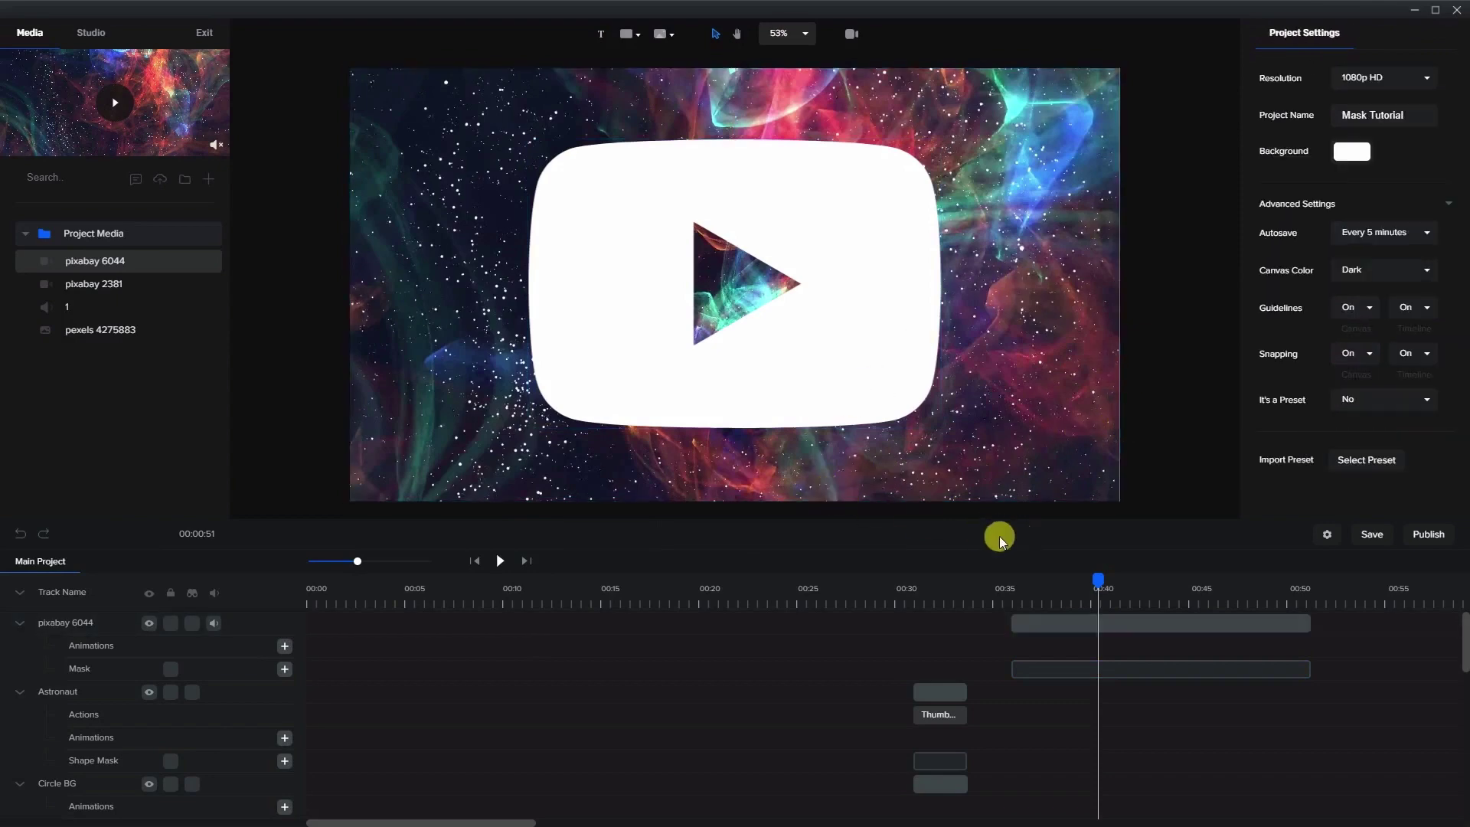
pyautogui.click(499, 561)
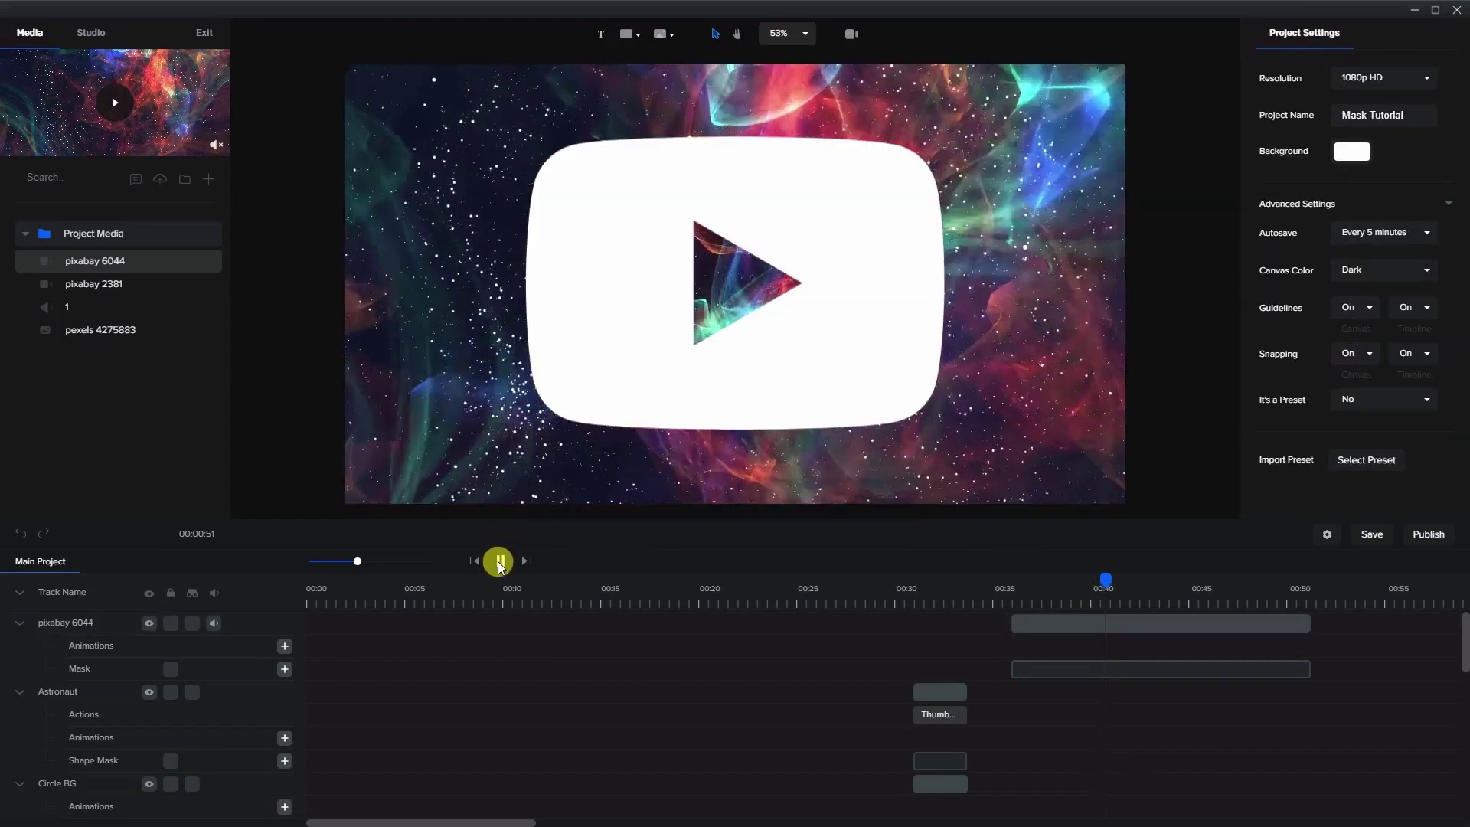